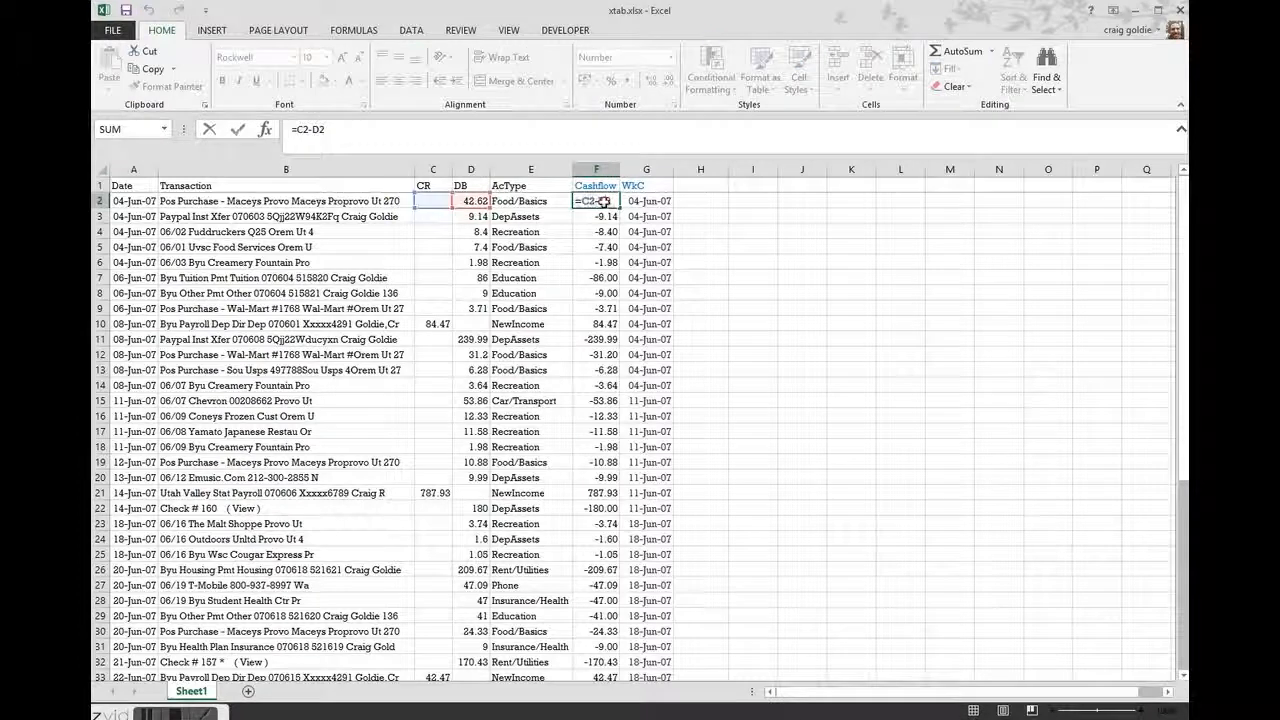
Examine the week-commencing formula behind cell G2
left_click(649, 200)
double_click(649, 200)
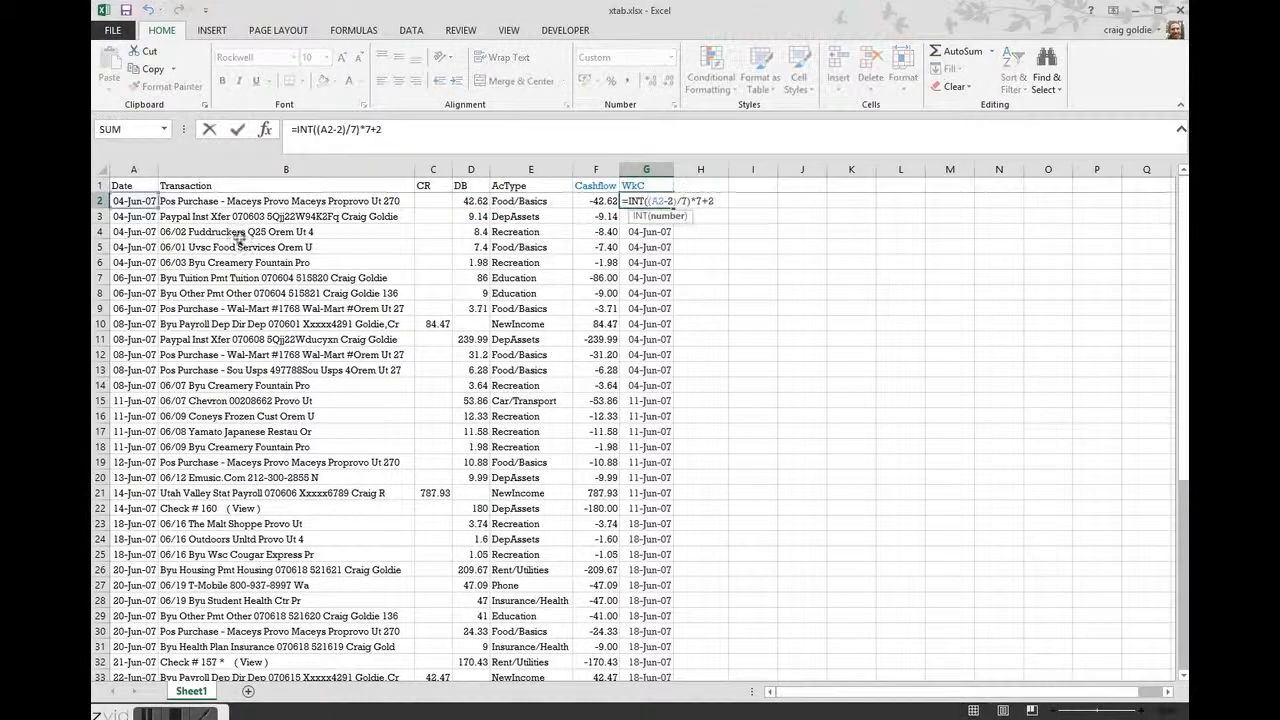
key("Return")
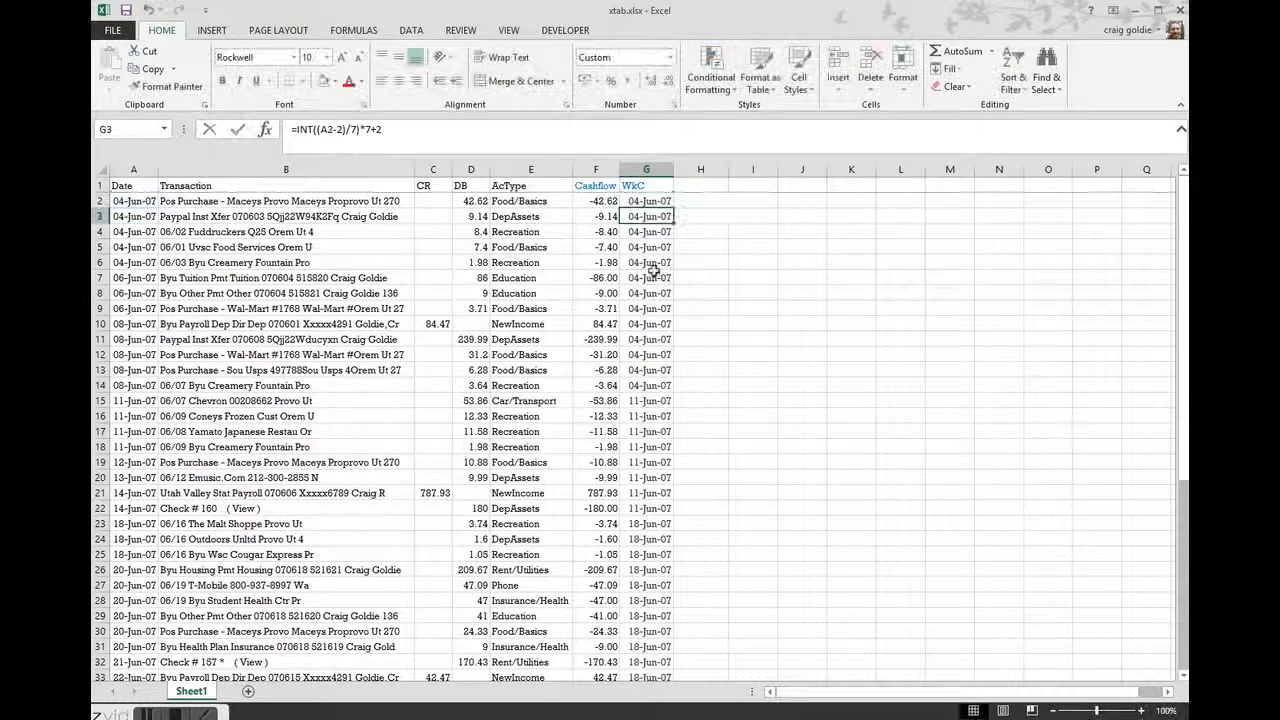
left_click(752, 231)
left_click(762, 212)
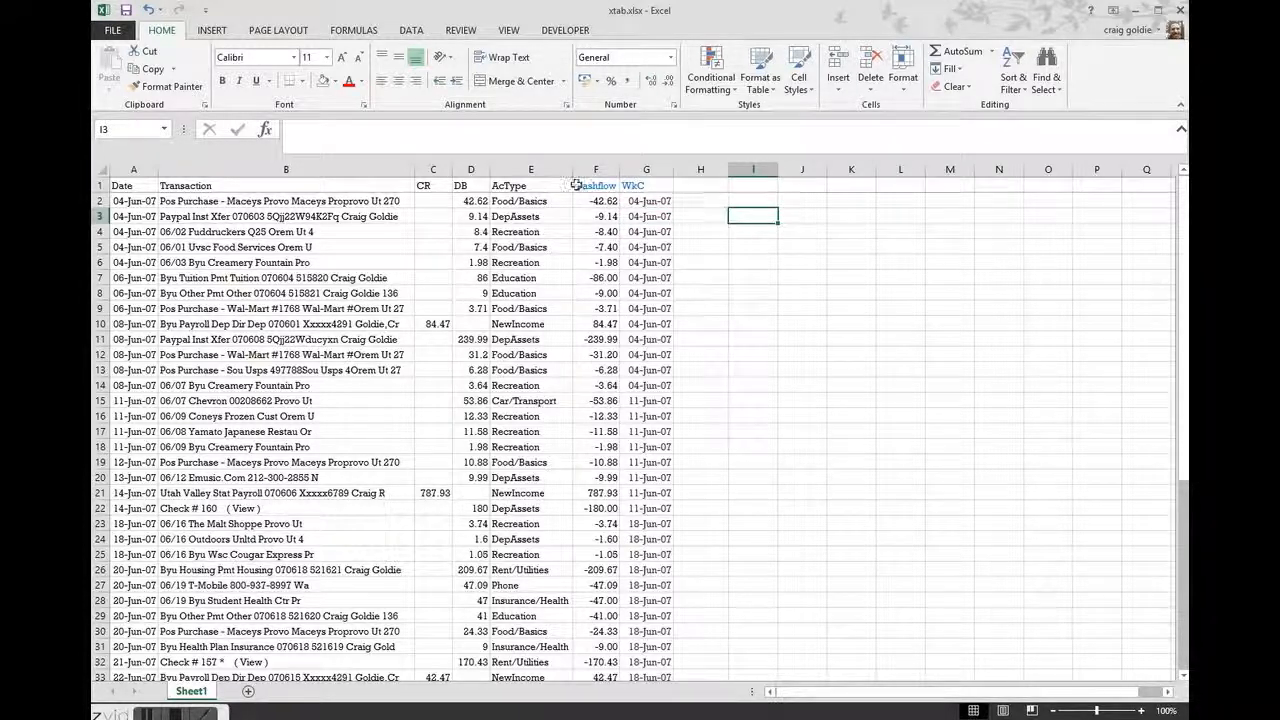
Fill the AcType and WkC header cells, E1 and G1, with yellow
left_click(522, 185)
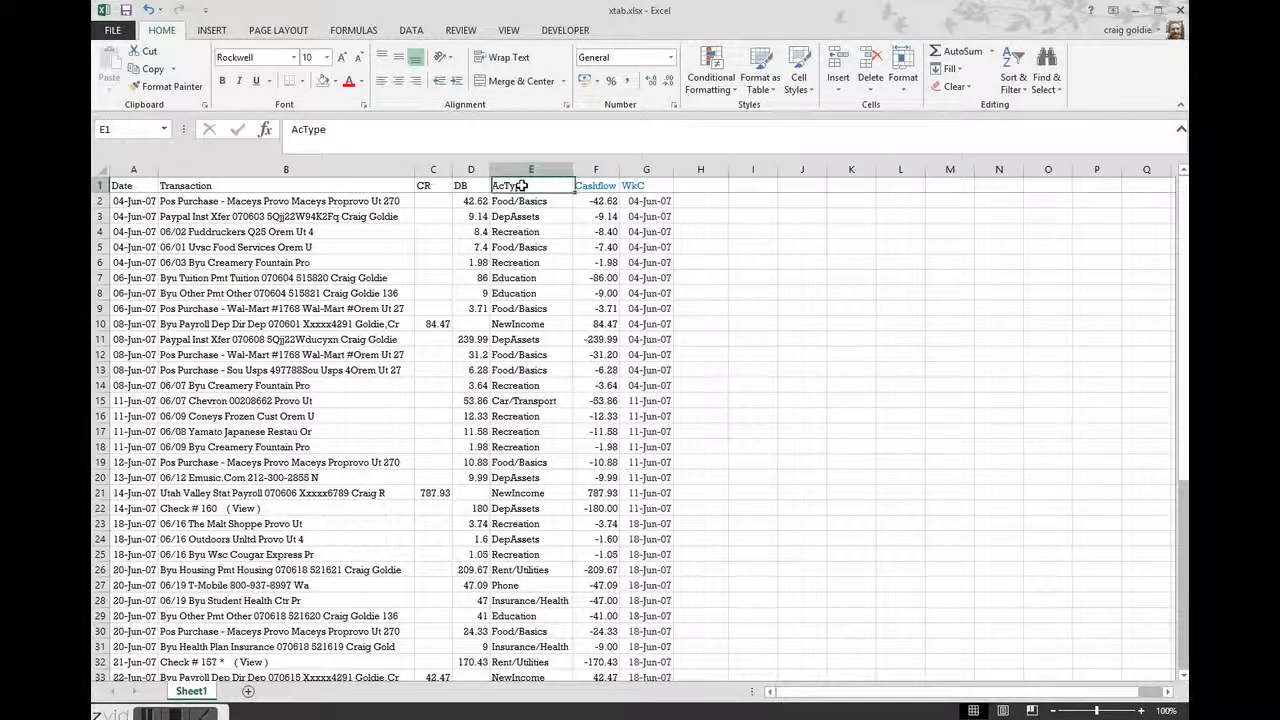
left_click(645, 185, "ctrl")
left_click(336, 83)
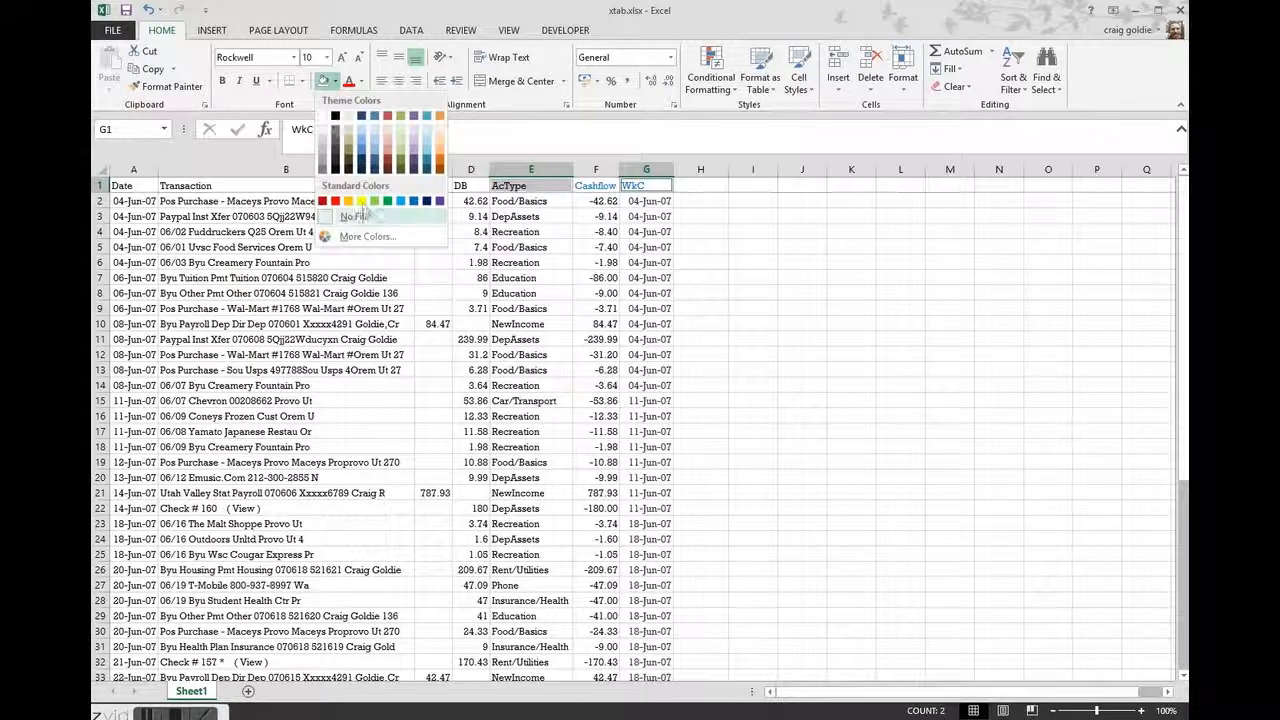
left_click(362, 203)
left_click(801, 292)
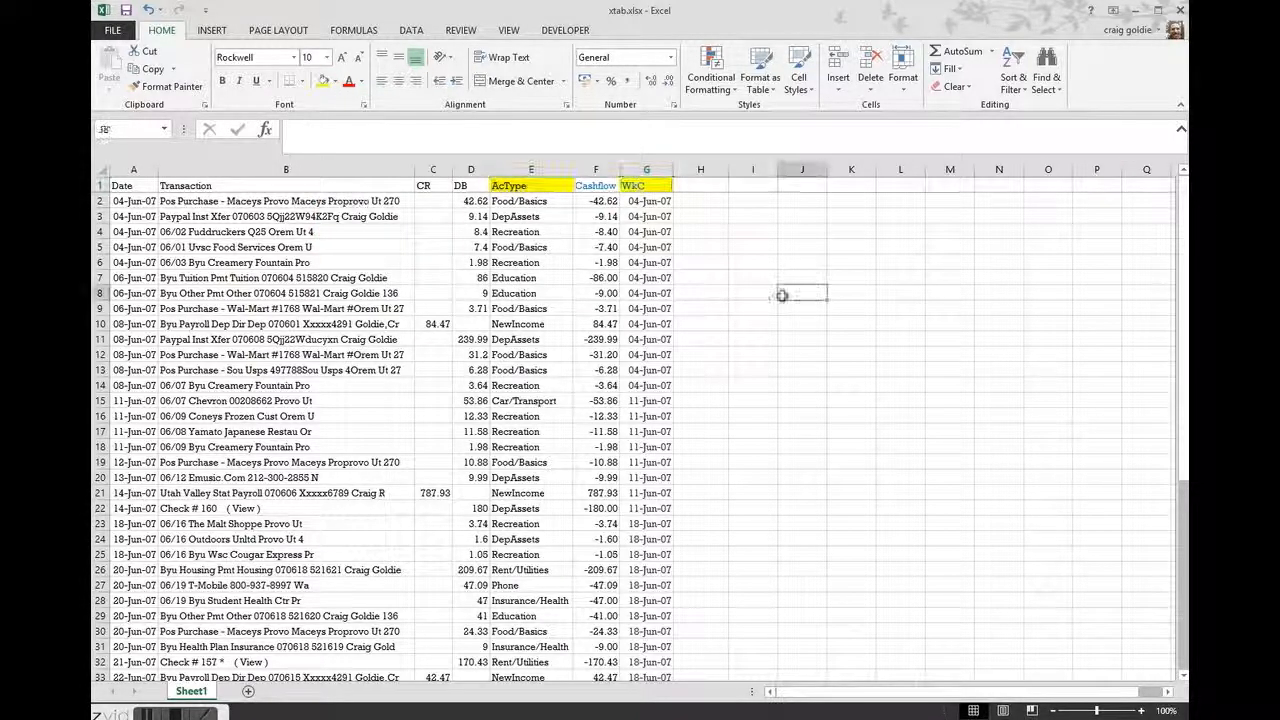
Enter AcType as a heading in J4 and the date 4 June 2007 in K4
left_click(789, 233)
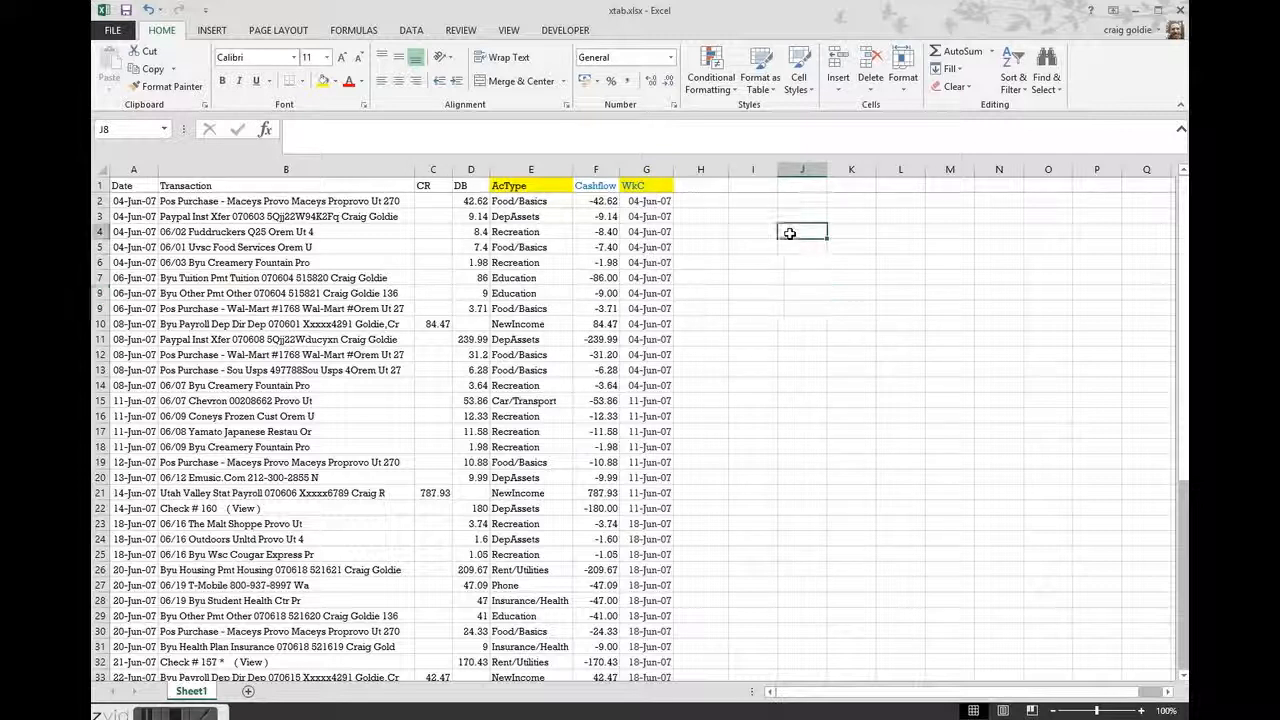
type("AcTyp")
key("Tab")
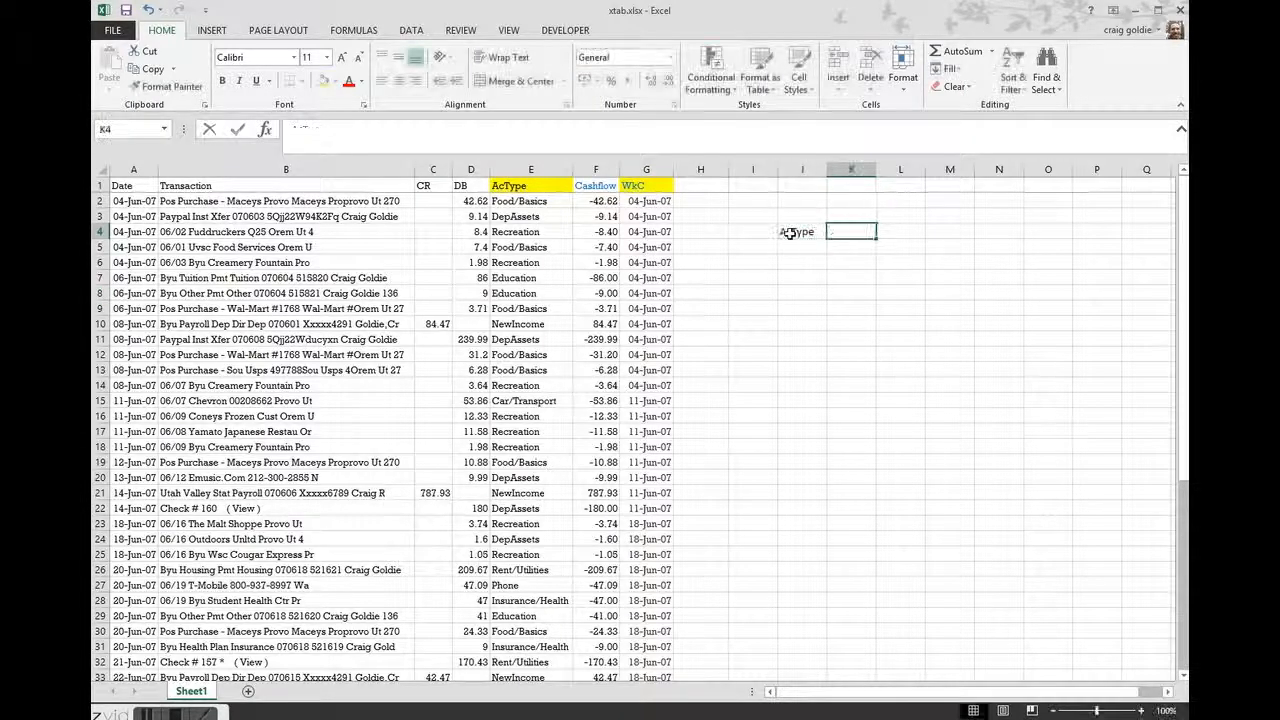
type("4")
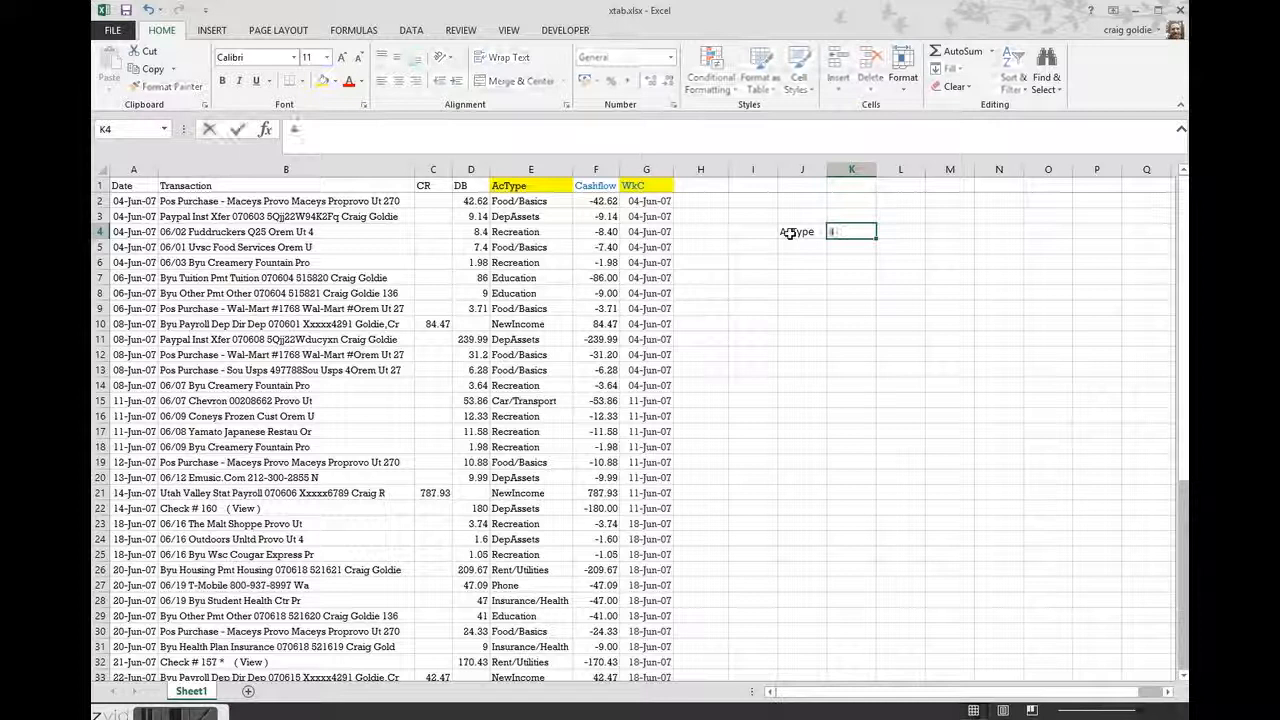
type("-J-7")
key("Return")
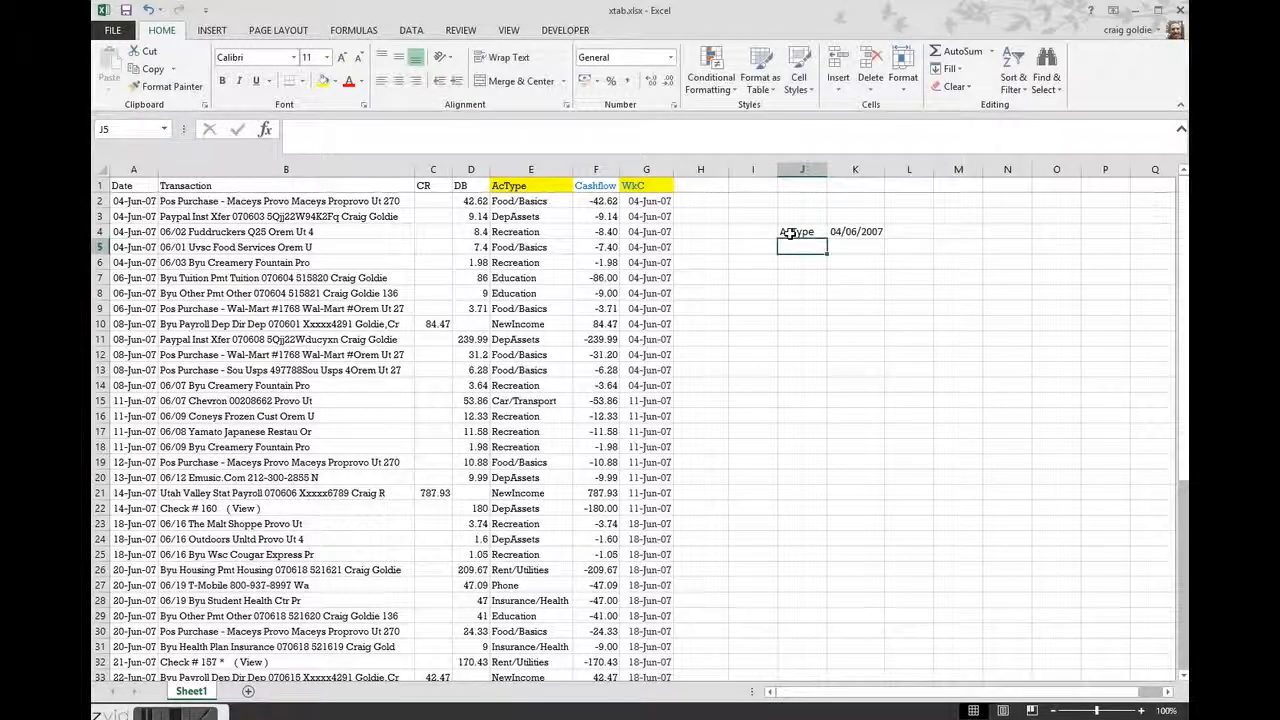
Enter Food/Basics in J5 and DepAssets in J6 beneath the AcType heading
type("Food/B")
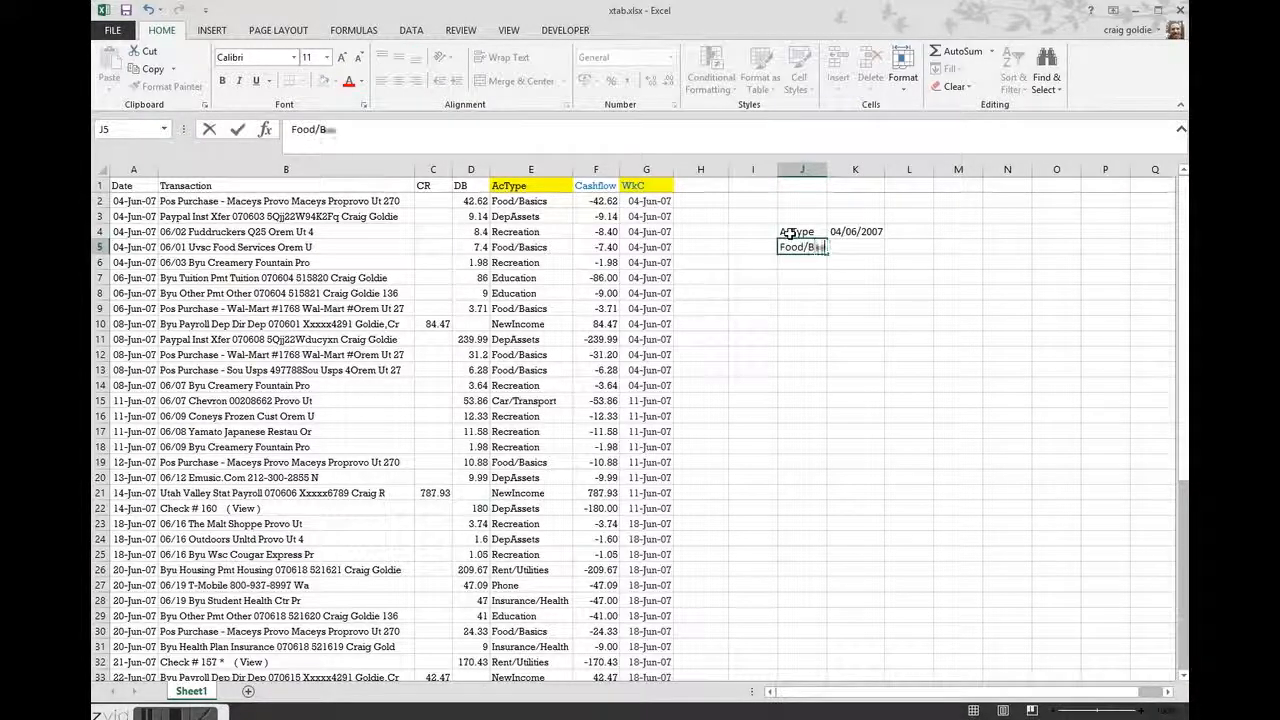
key("Return")
type("DepAssets")
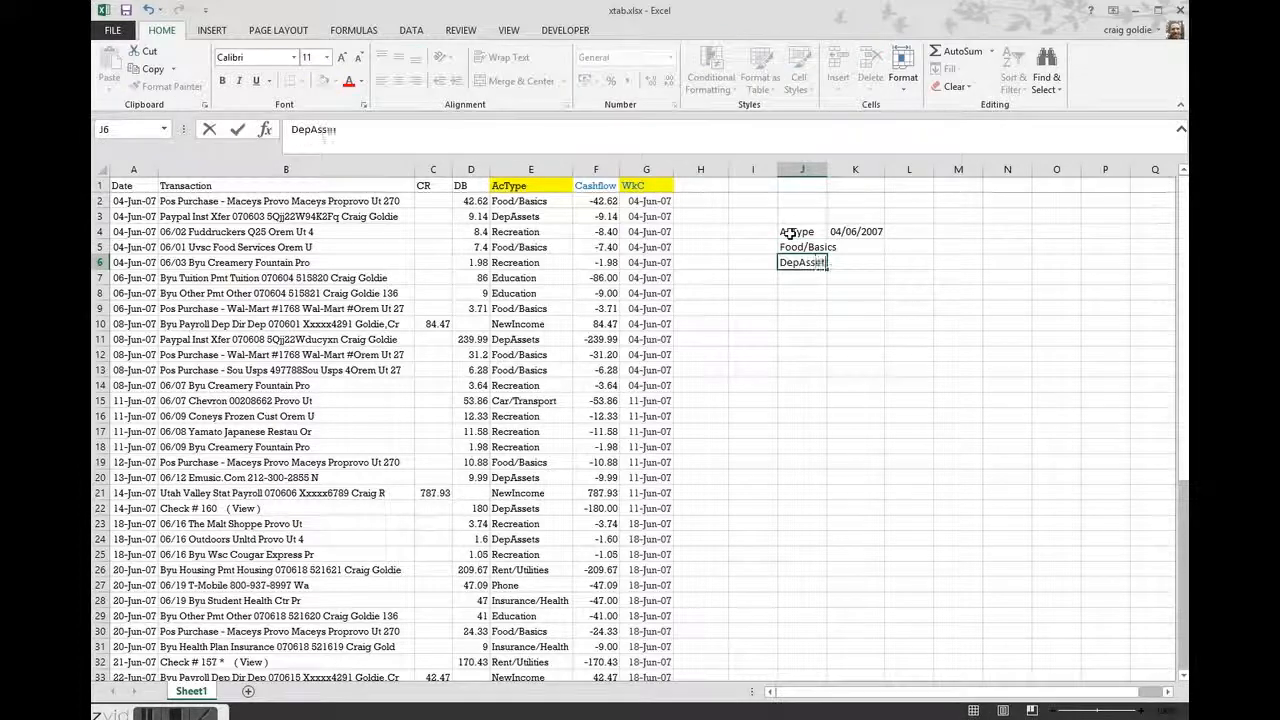
key("Return")
Create a PivotTable at J10 from the AcType, Cashflow and WkC data in Sheet1 range E1:G51
left_click(790, 323)
key("alt+d")
key("p")
key("Return")
key("ctrl+Left")
key("Left")
key("Left")
key("ctrl+Up")
key("ctrl+shift+Right")
key("ctrl+shift+Down")
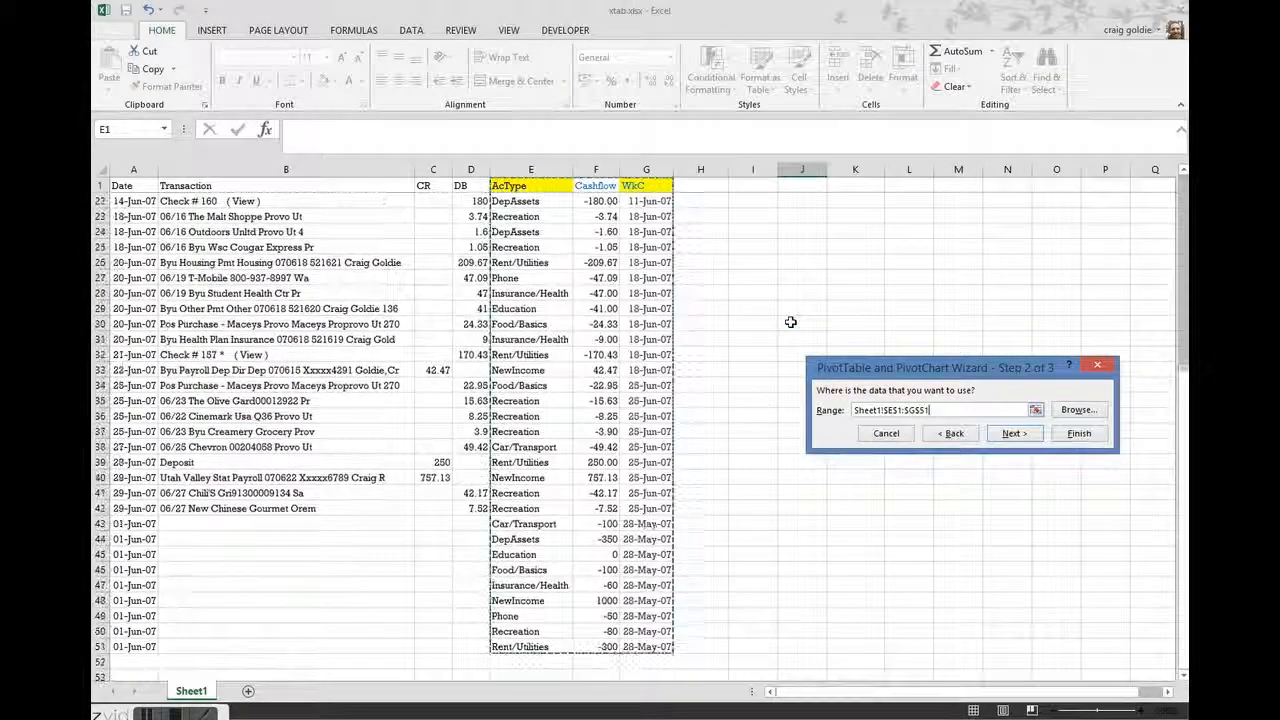
key("Return")
key("Return")
Add AcType as the PivotTable's row field and paste the account type labels as values starting at J24
left_click_drag(1034, 236, 1043, 610)
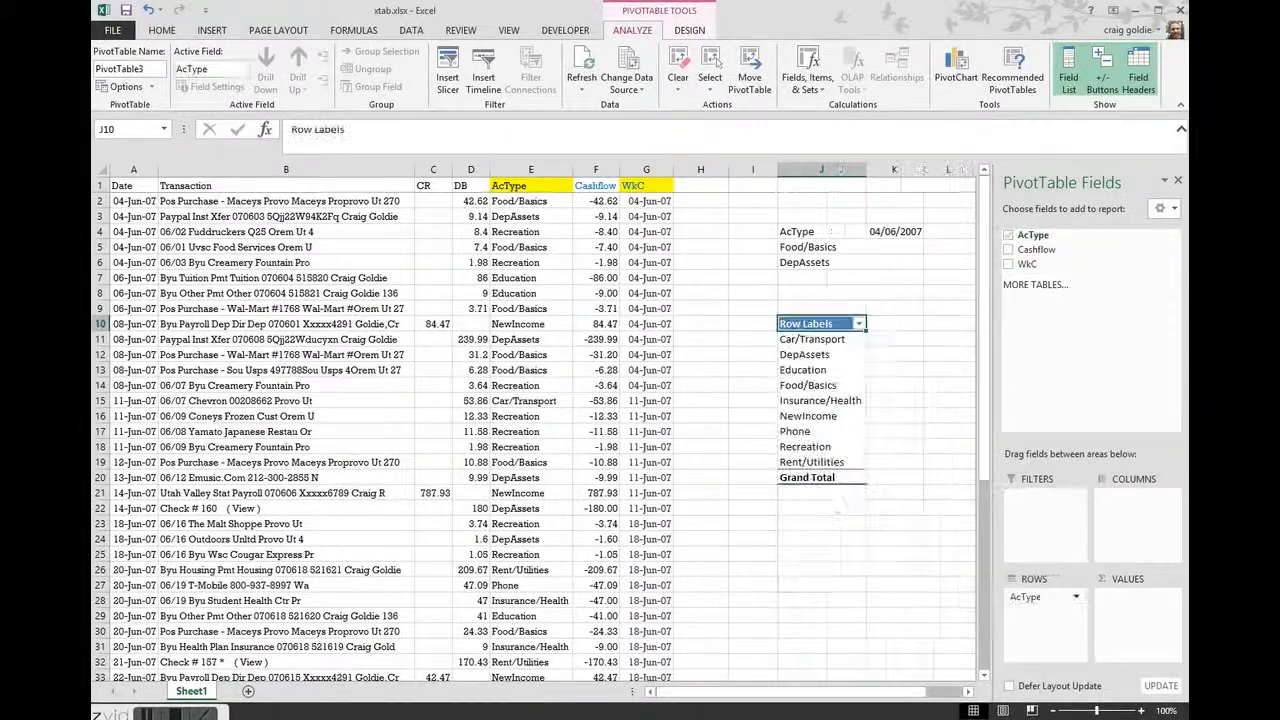
left_click_drag(818, 341, 818, 462)
key("ctrl+c")
left_click(800, 545)
key("alt+h")
key("v")
key("s")
key("v")
key("Return")
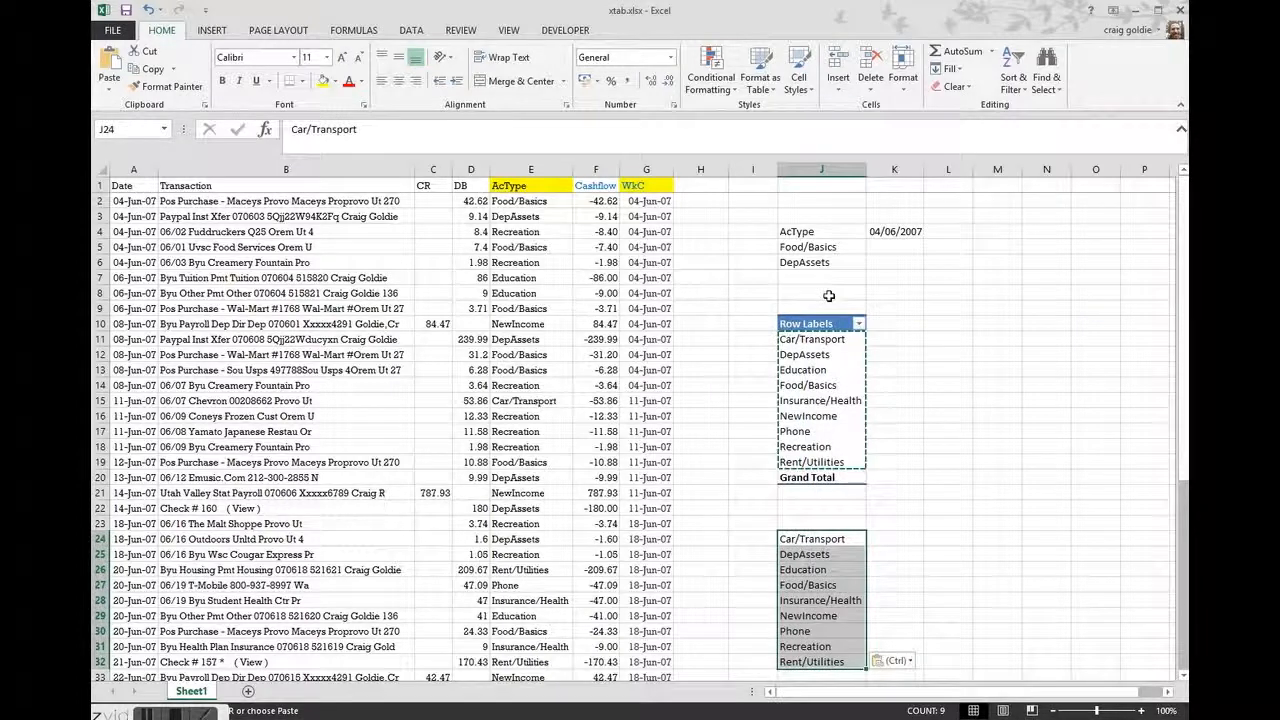
Insert blank cells at J8:P14, shifting the PivotTable and the copied labels down
left_click_drag(829, 300, 1134, 383)
key("ctrl+shift+plus")
key("Return")
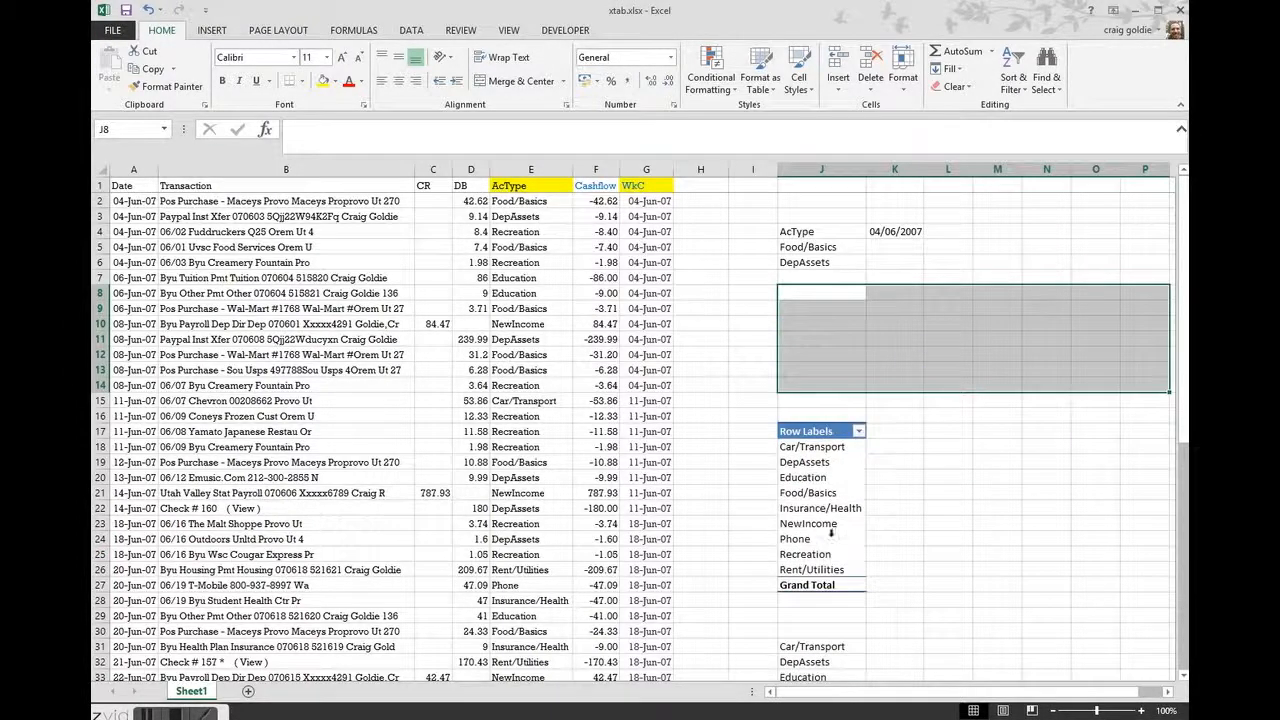
Copy the account type list below the PivotTable and paste it as values from J5 under the AcType heading
scroll(852, 497, "down", 4)
left_click_drag(812, 458, 818, 585)
key("ctrl+c")
scroll(815, 450, "up", 4)
left_click(825, 248)
key("alt+h")
key("v")
key("s")
key("v")
key("Return")
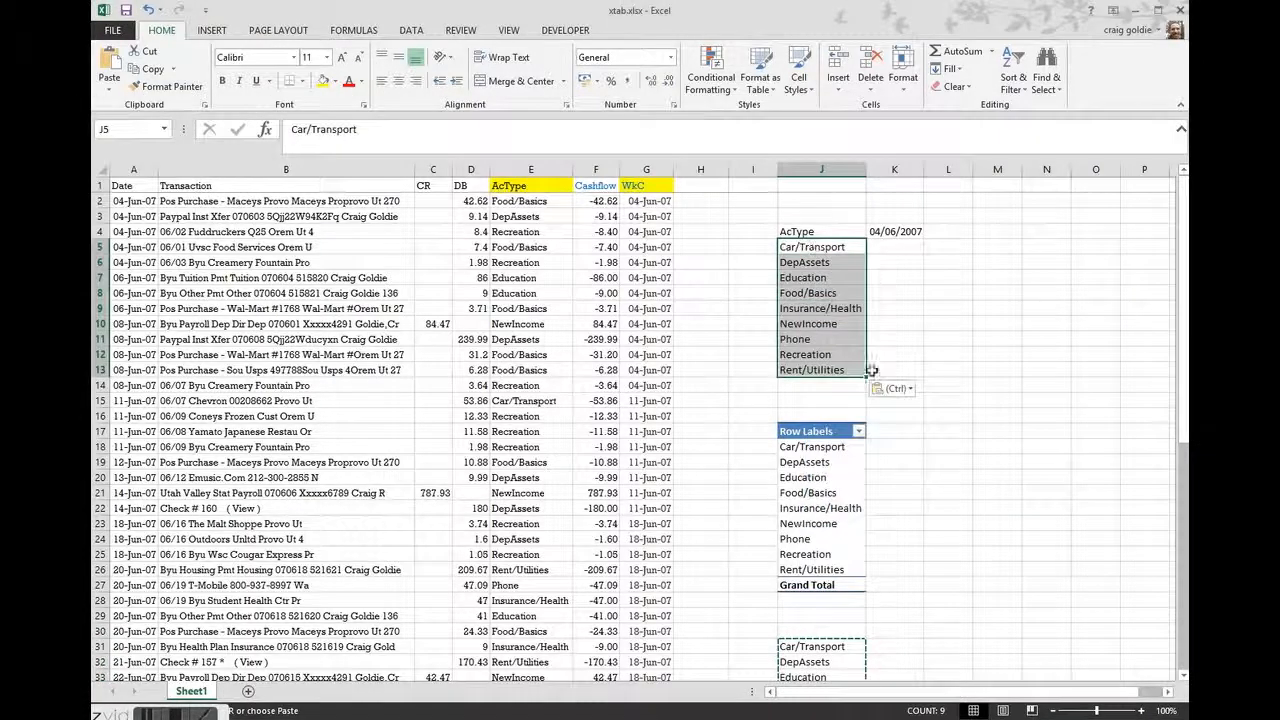
Remove the AcType field from the PivotTable's rows
left_click(814, 477)
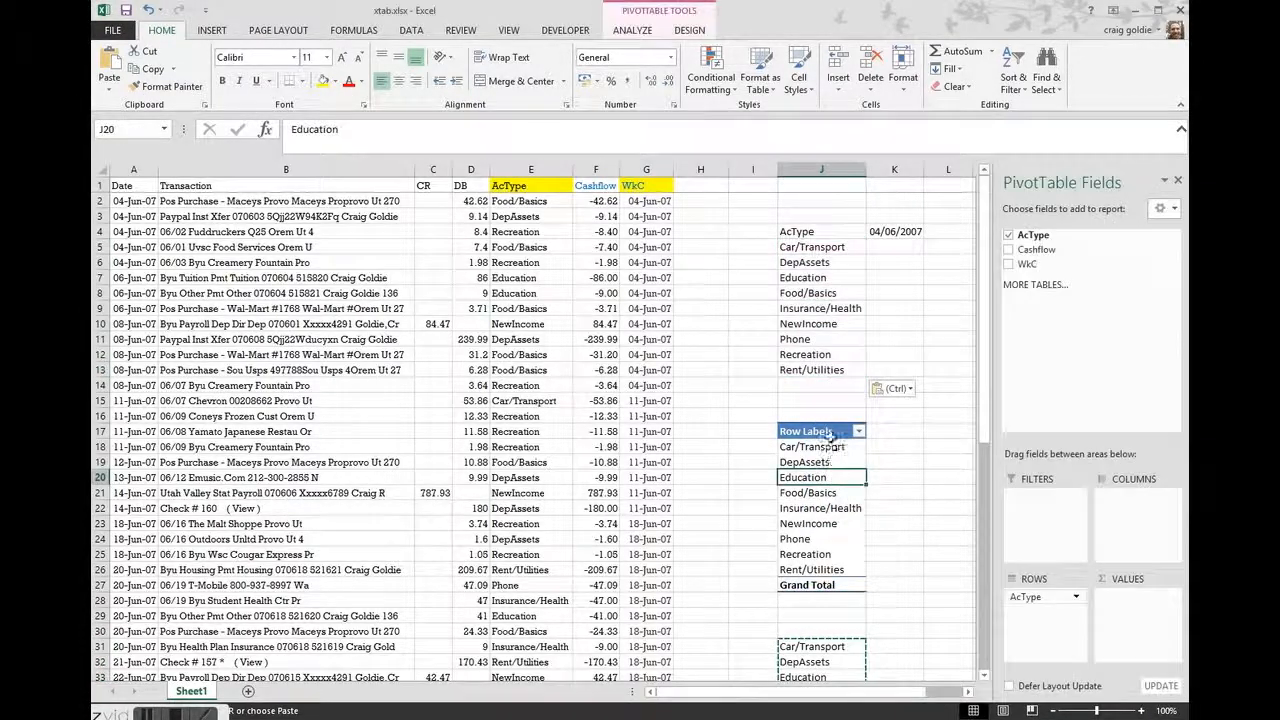
left_click_drag(1031, 602, 889, 491)
left_click(829, 390)
left_click_drag(1030, 600, 931, 536)
left_click(773, 390)
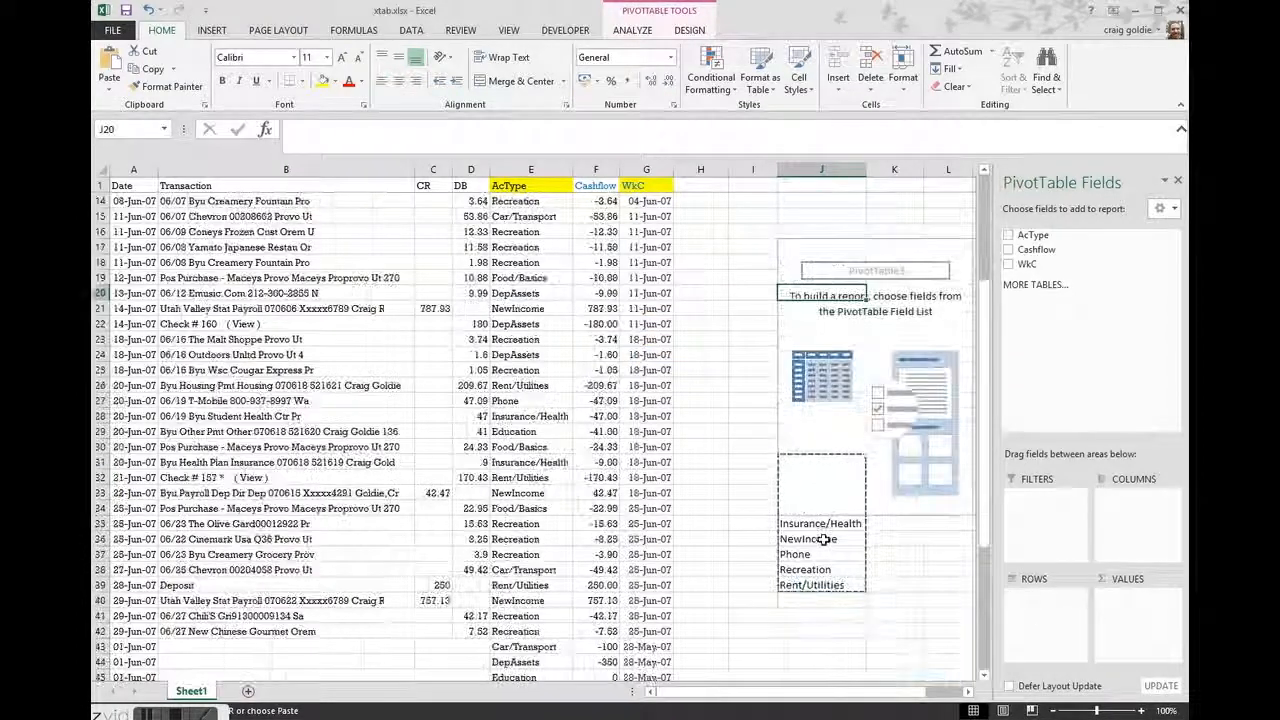
Delete the leftover account type labels in J35:J39 below the empty PivotTable
left_click(822, 539)
left_click_drag(808, 523, 810, 585)
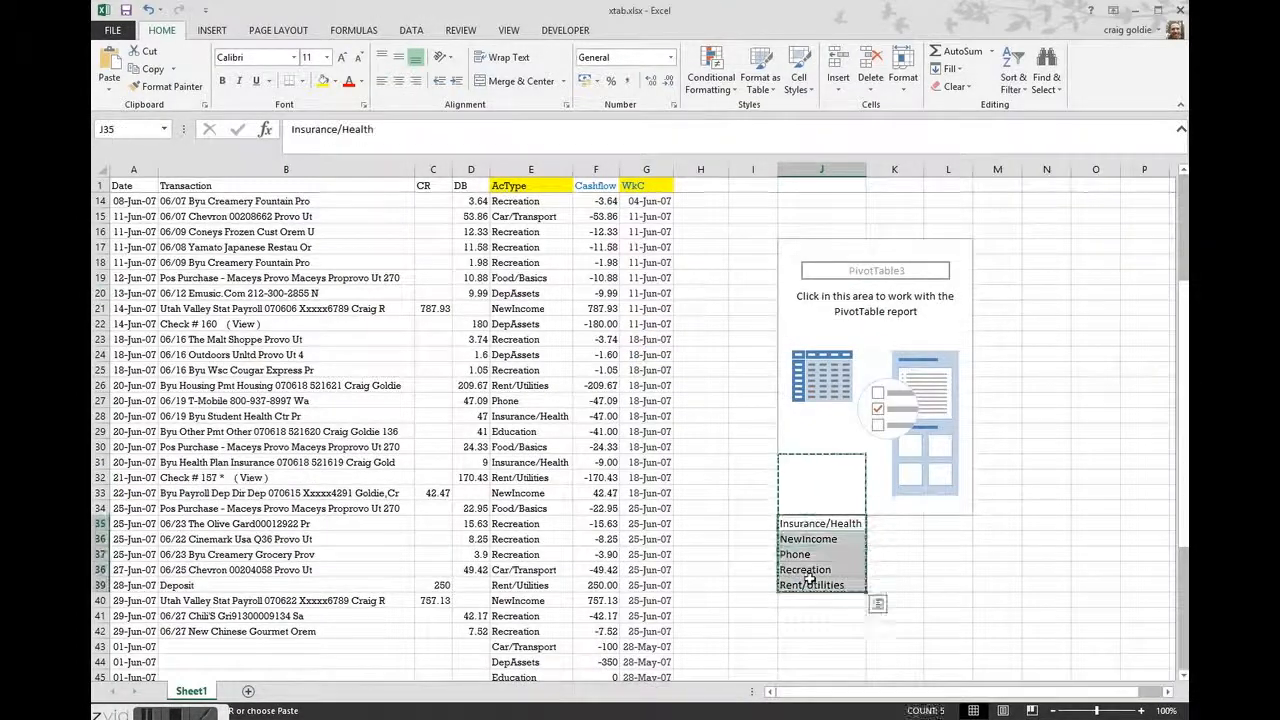
key("Delete")
Add WkC as the PivotTable's column field
scroll(1001, 525, "up", 4)
left_click(894, 523)
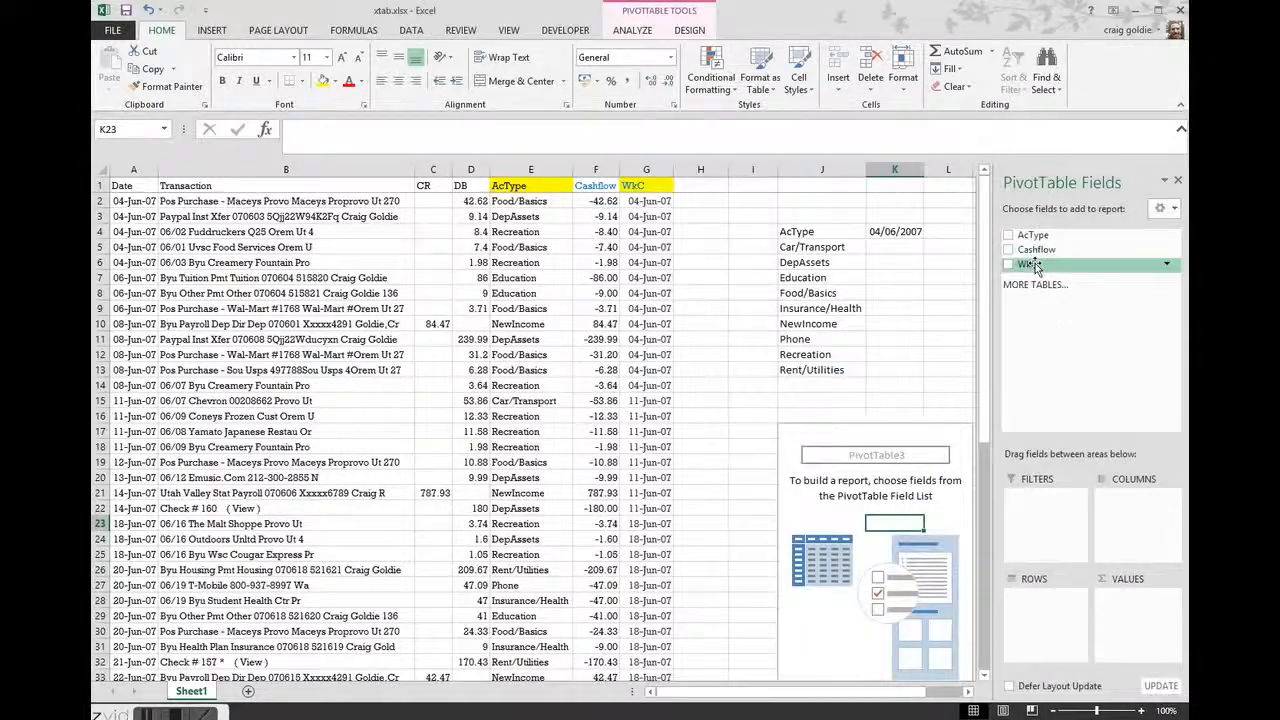
left_click_drag(1118, 509, 1118, 509)
scroll(560, 450, "right", 2)
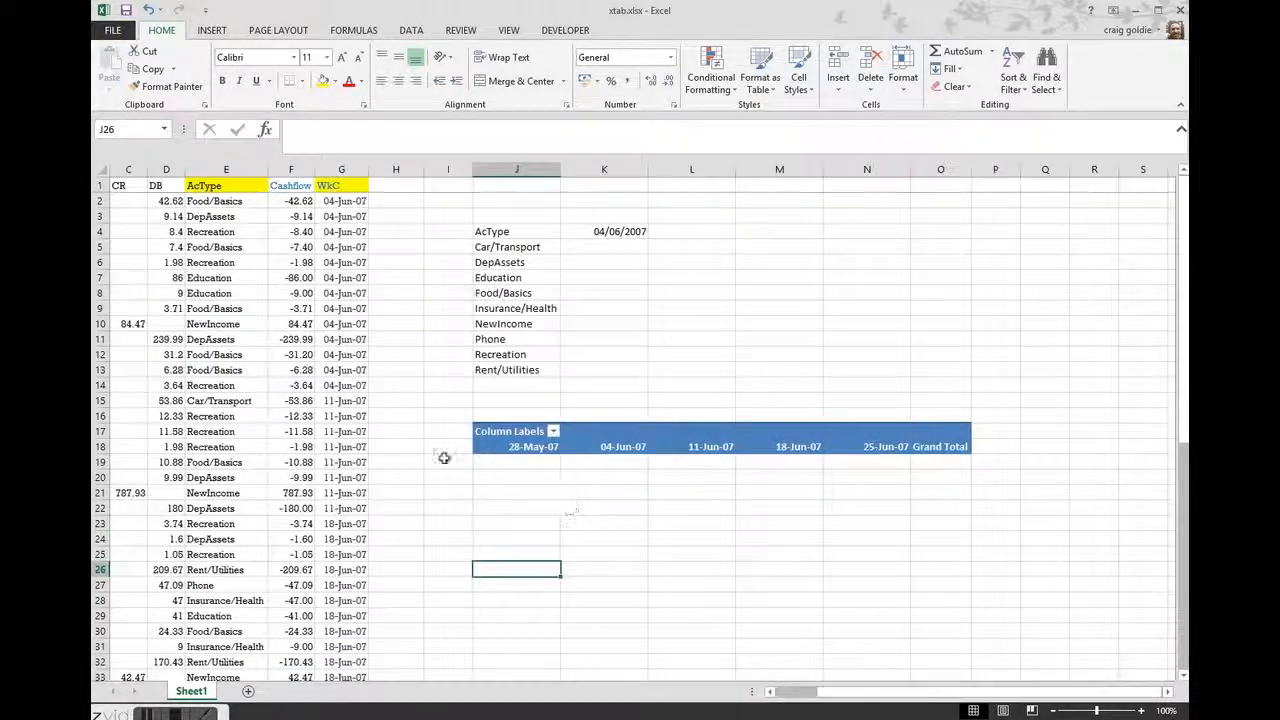
Copy the PivotTable's week dates, 28-May-07 to 25-Jun-07, and paste them across row 4 starting at K4
left_click(551, 447)
left_click_drag(551, 447, 866, 447)
key("ctrl+c")
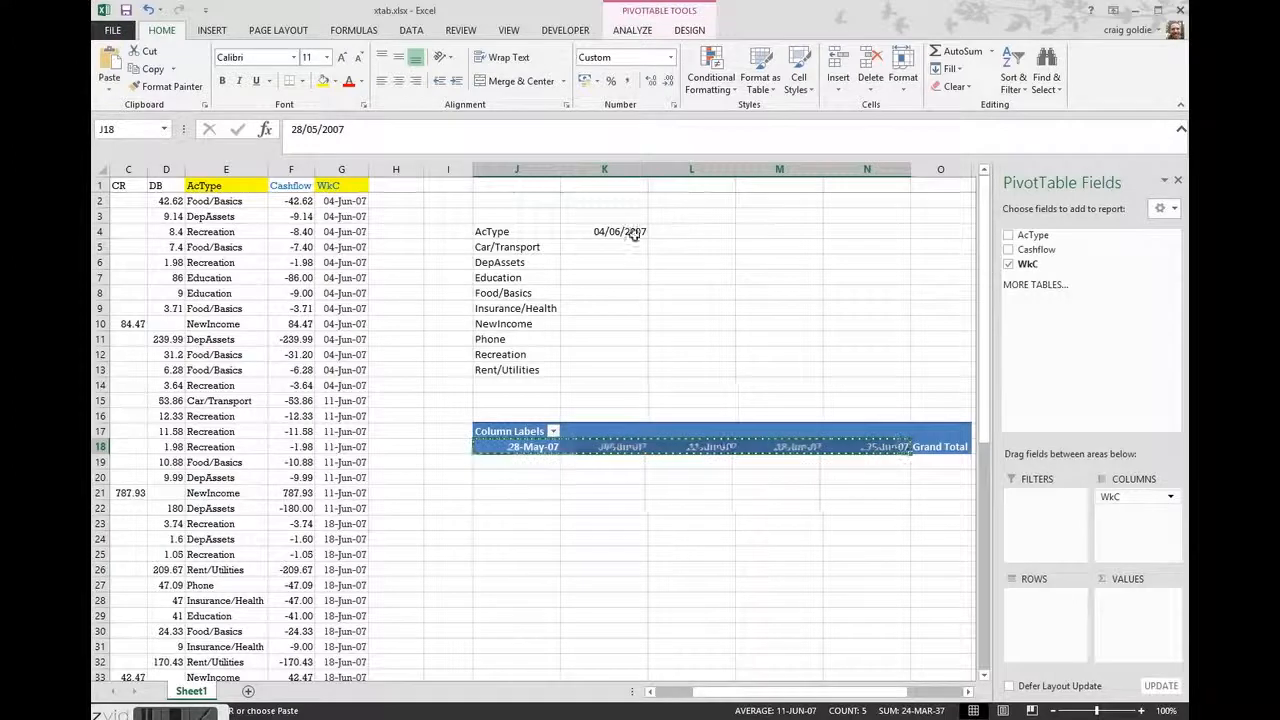
left_click(620, 231)
key("ctrl+v")
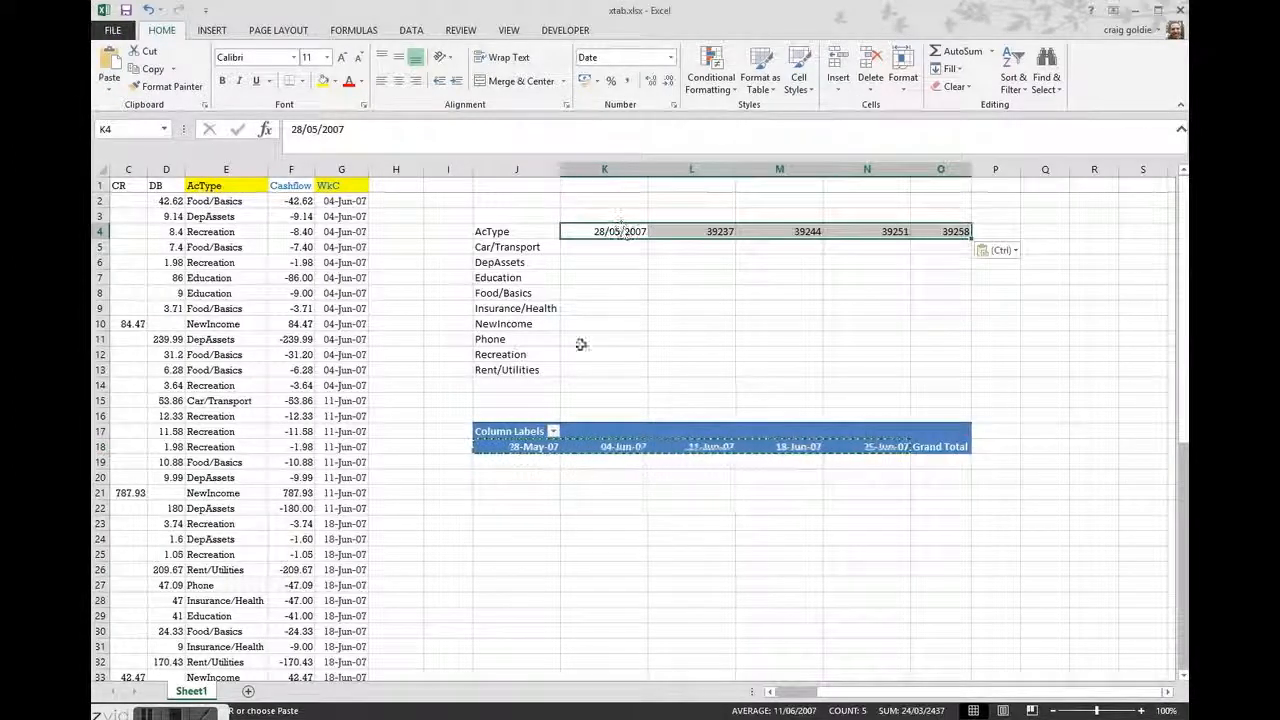
Delete the cells holding the PivotTable below the account type list
left_click_drag(519, 401, 1022, 546)
key("ctrl+minus")
key("Down")
key("Return")
key("ctrl+Up")
key("ctrl+Up")
key("ctrl+Up")
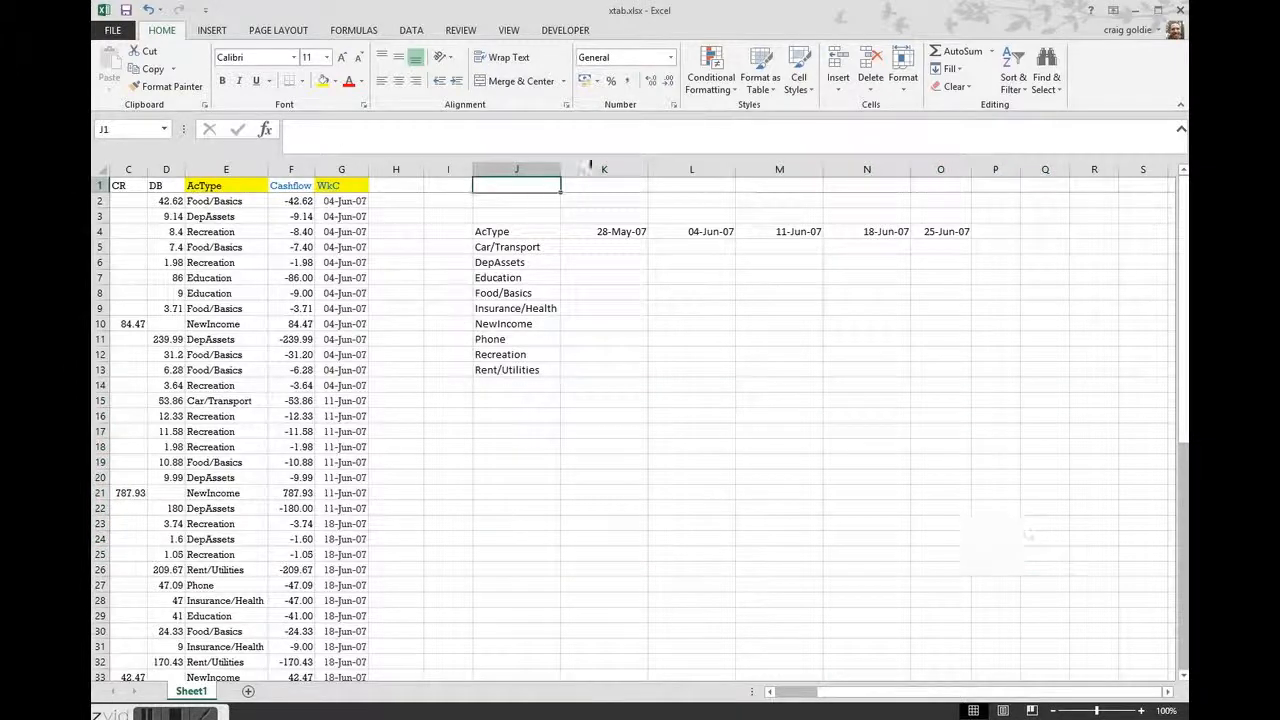
Autofit the widths of the week date columns K to O
left_click_drag(591, 168, 986, 184)
double_click(971, 169)
left_click(792, 340)
left_click_drag(836, 692, 792, 692)
left_click(824, 461)
Enter the title My CrossTab in J2 and make it bold
left_click(808, 202)
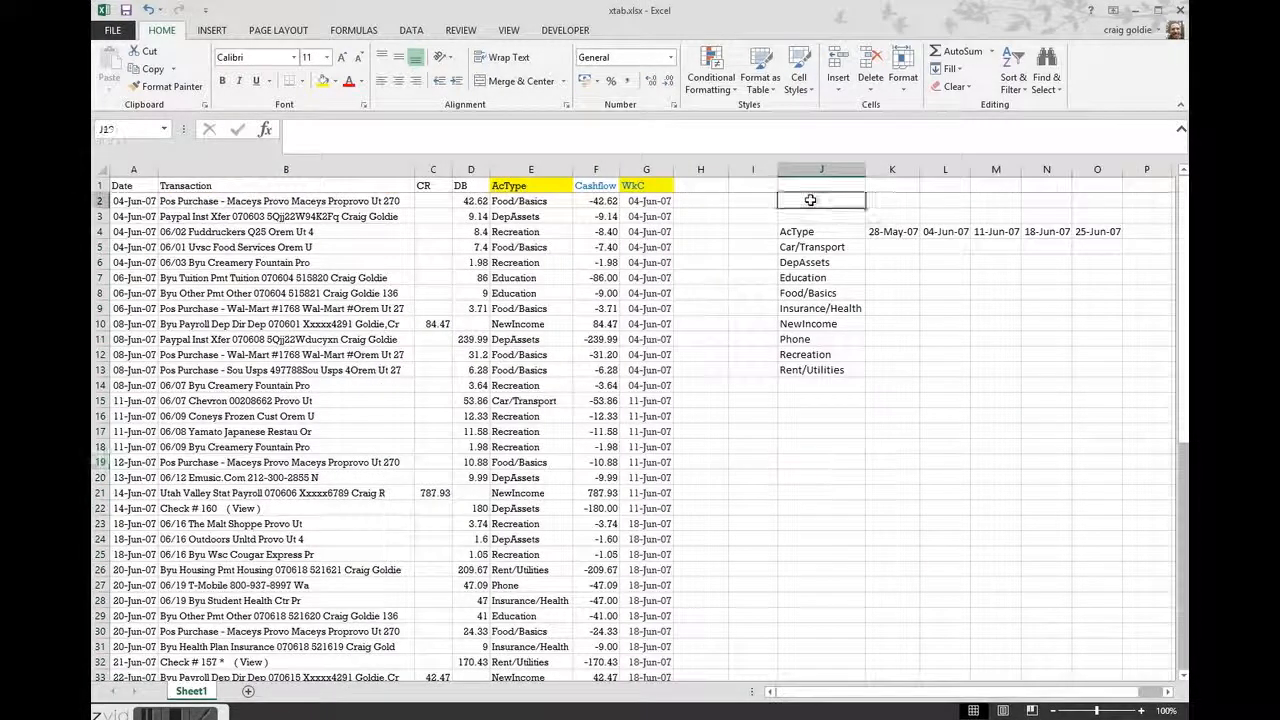
type("My CrossTab")
key("Return")
key("Up")
key("ctrl+b")
left_click(941, 415)
left_click_drag(891, 247, 1100, 372)
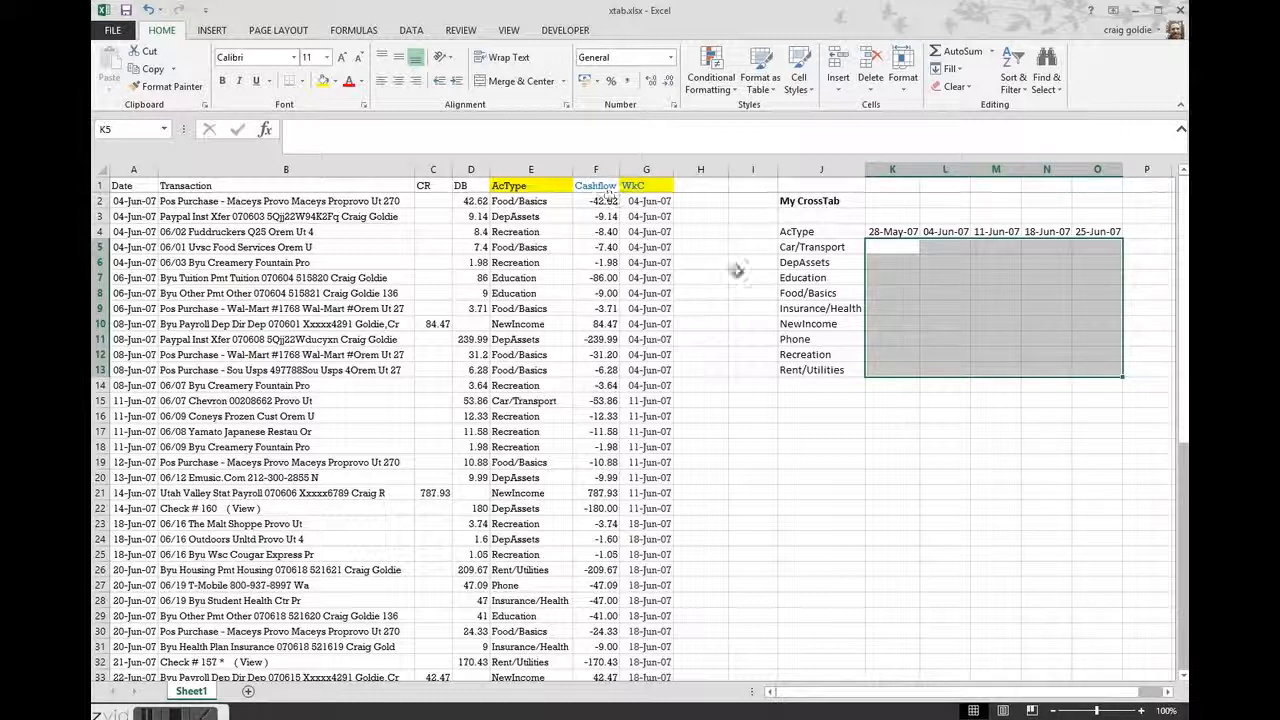
left_click(944, 430)
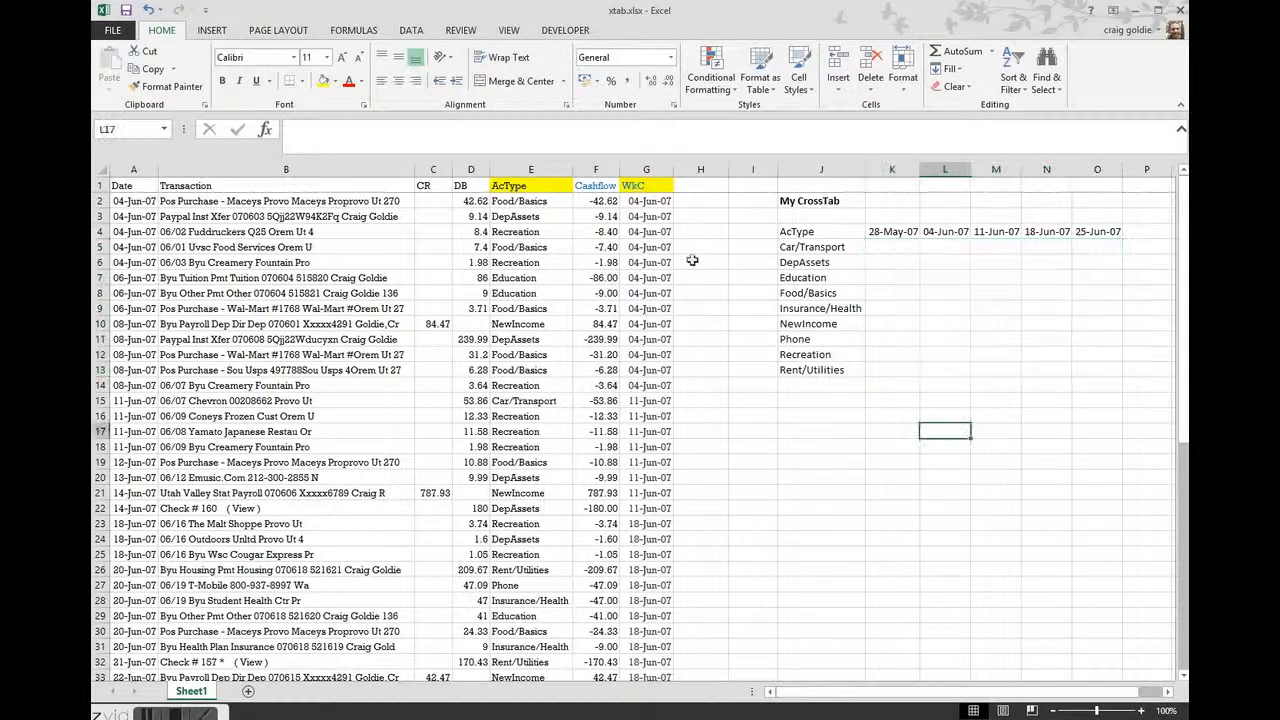
Fill the Car/Transport label in J5 and the 28-May-07 header in K4 with yellow
left_click(822, 246)
left_click(894, 231, "ctrl")
left_click(323, 82)
left_click(995, 477)
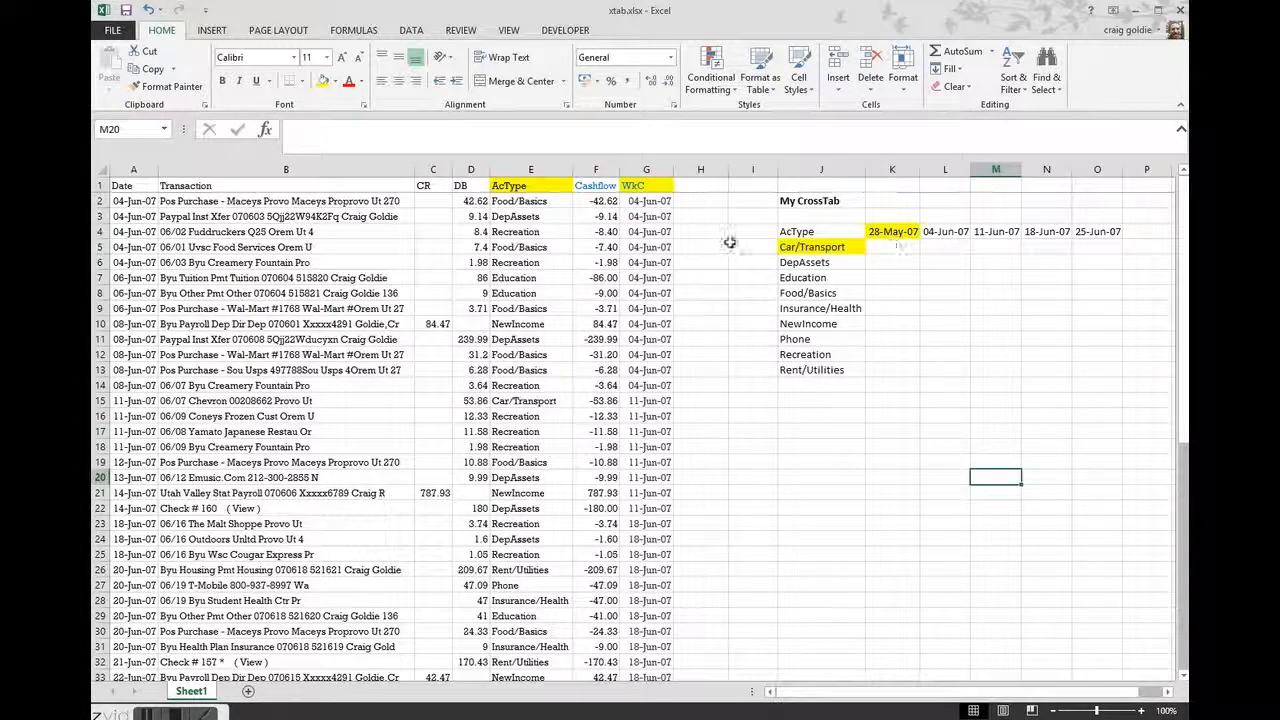
Insert three blank columns before column H and remove the yellow fill from H1:J1
left_click(700, 168)
key("ctrl+plus")
key("ctrl+plus")
key("ctrl+plus")
left_click_drag(705, 185, 815, 185)
left_click(335, 81)
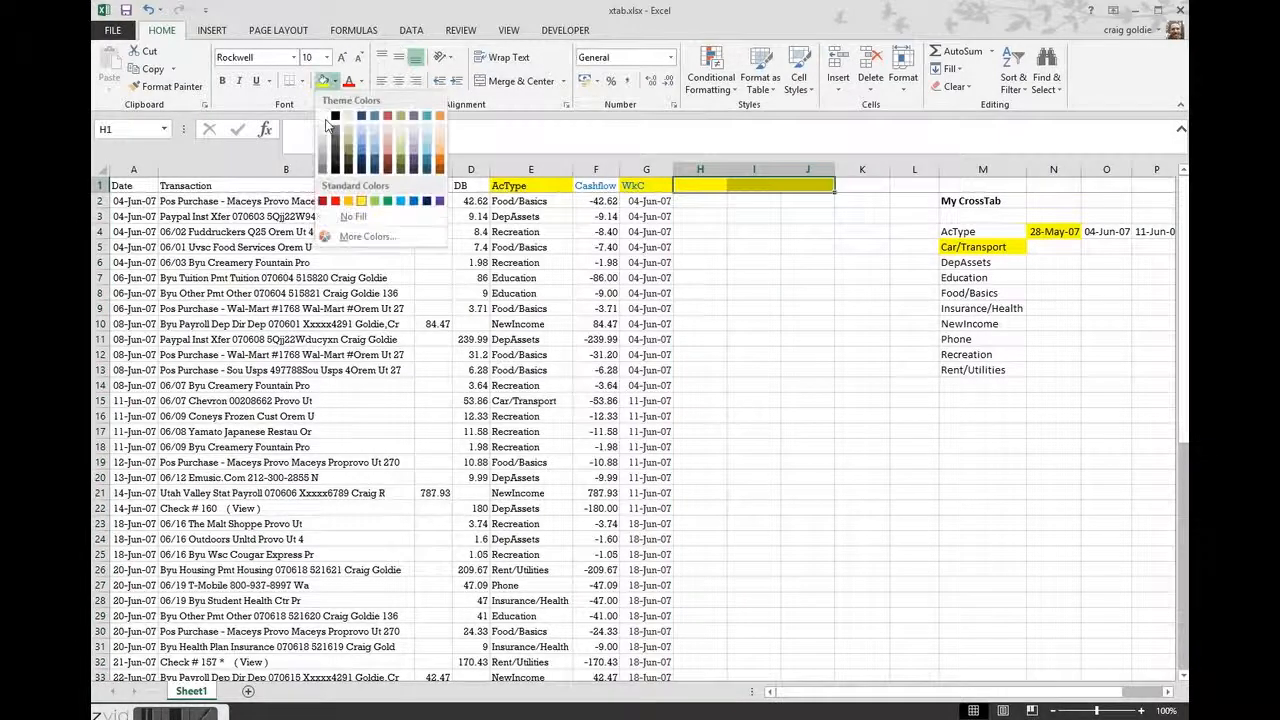
left_click(710, 292)
Enter =E1&G1 in H1 to join AcType and WkC, and fill the formula down to row 51
left_click(705, 185)
type("=")
key("Left")
key("Left")
key("Left")
type("&")
key("Left")
key("ctrl+Return")
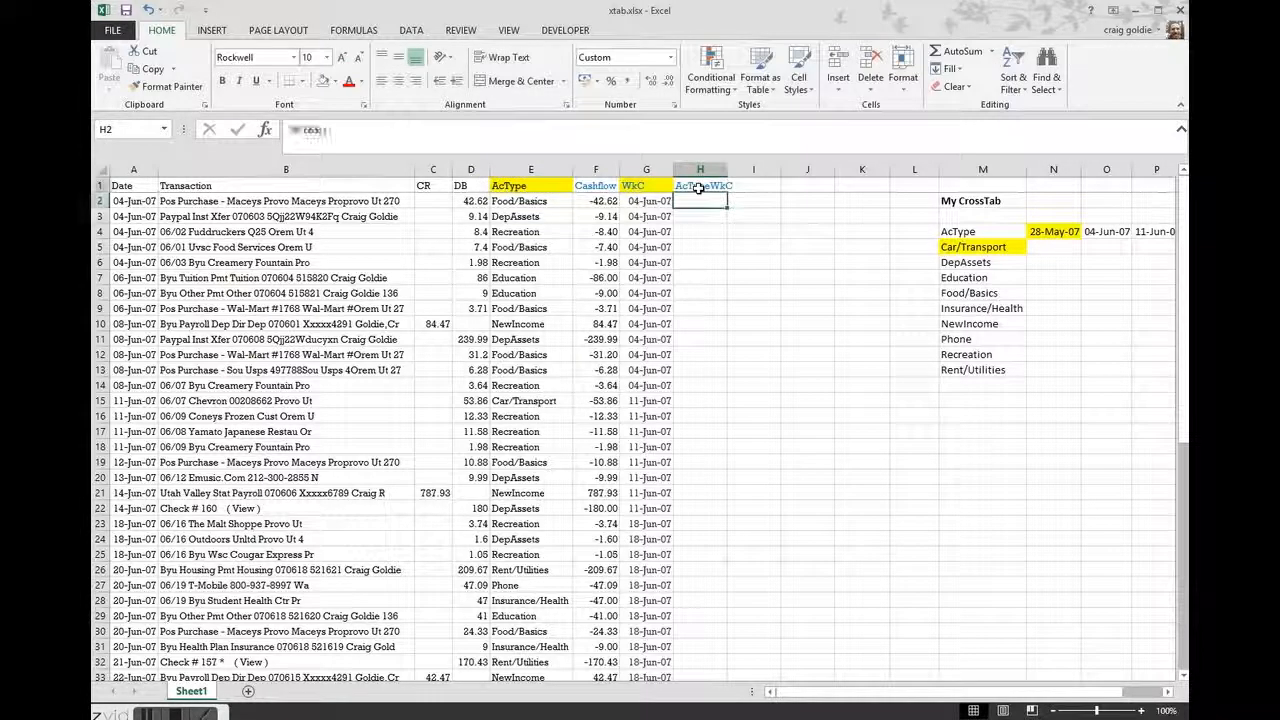
double_click(727, 193)
Set the font colour of H2:H51 to automatic black and autofit column H
left_click(705, 201)
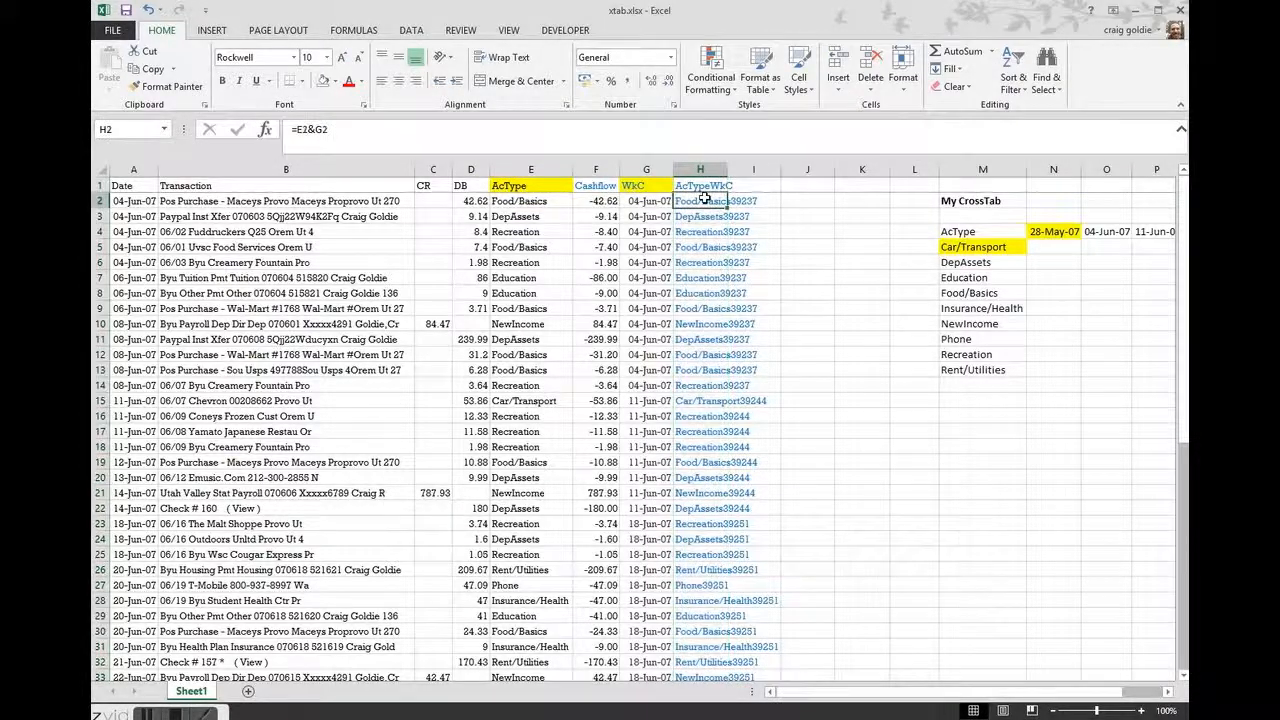
key("ctrl+shift+Down")
left_click(361, 81)
left_click(365, 103)
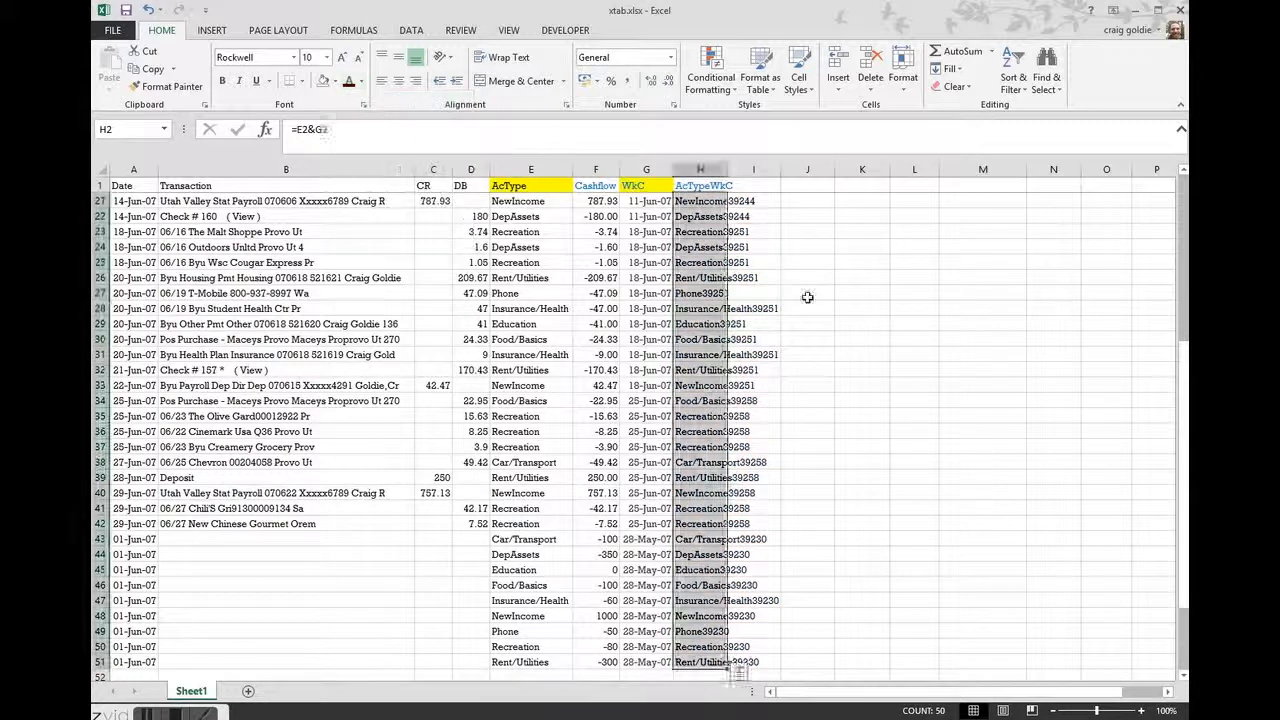
left_click(808, 297)
scroll(808, 297, "up", 7)
double_click(730, 169)
Change the header formula in H1 to =E1&G1&"_KEY"
double_click(745, 185)
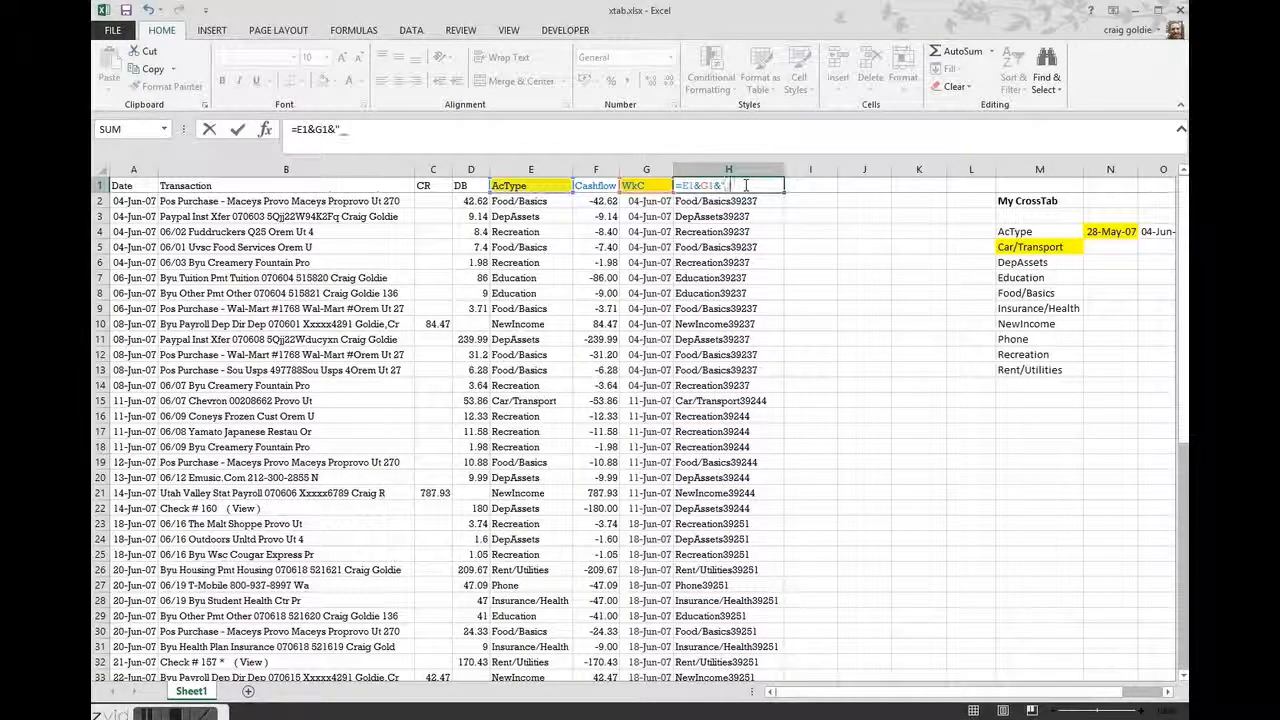
type("&\"_KEY")
key("Return")
key("Return")
type("\"")
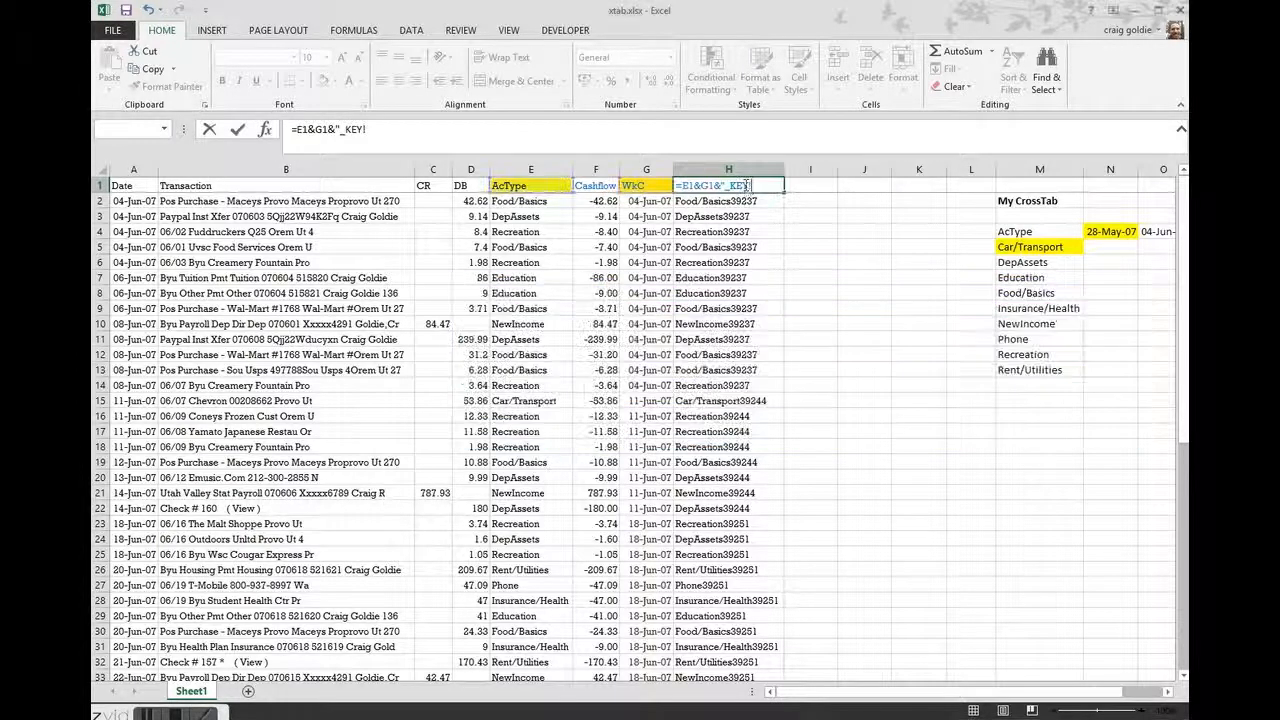
key("Return")
left_click(845, 320)
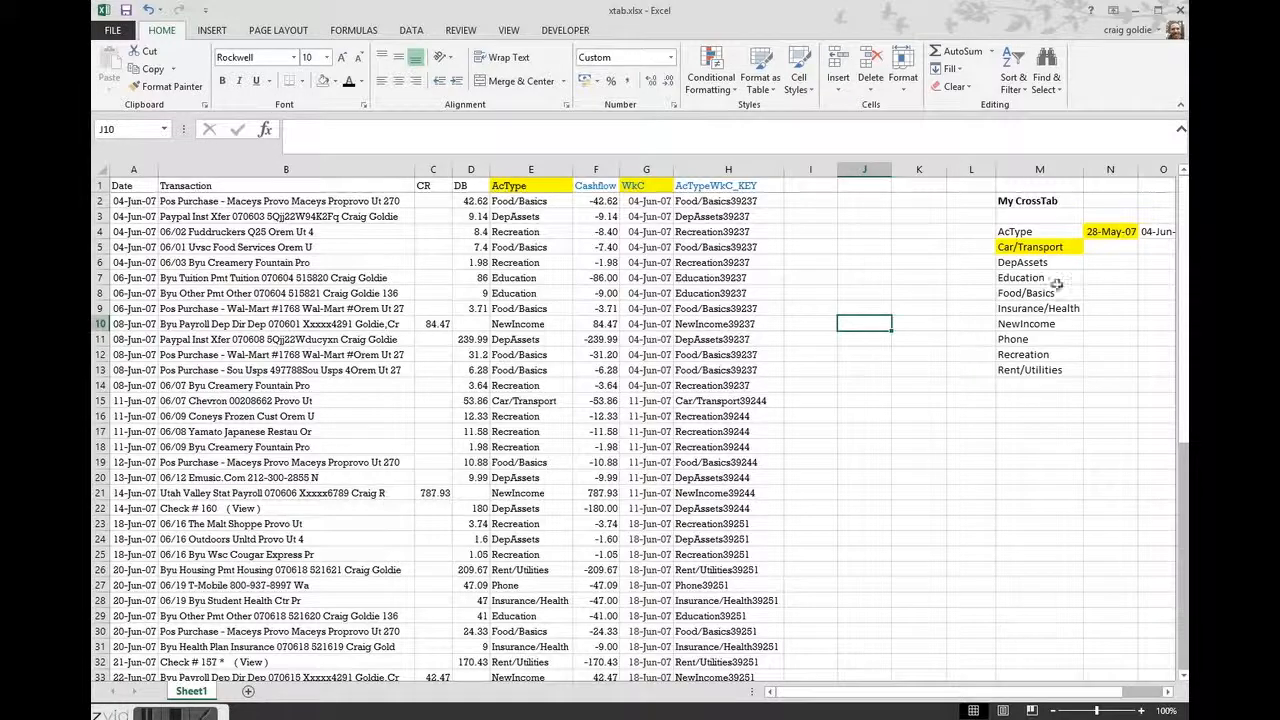
Repeat the Cashflow column beside the key by entering =F1 in I1 and =F2 in I2
scroll(780, 270, "right", 3)
left_click(500, 185)
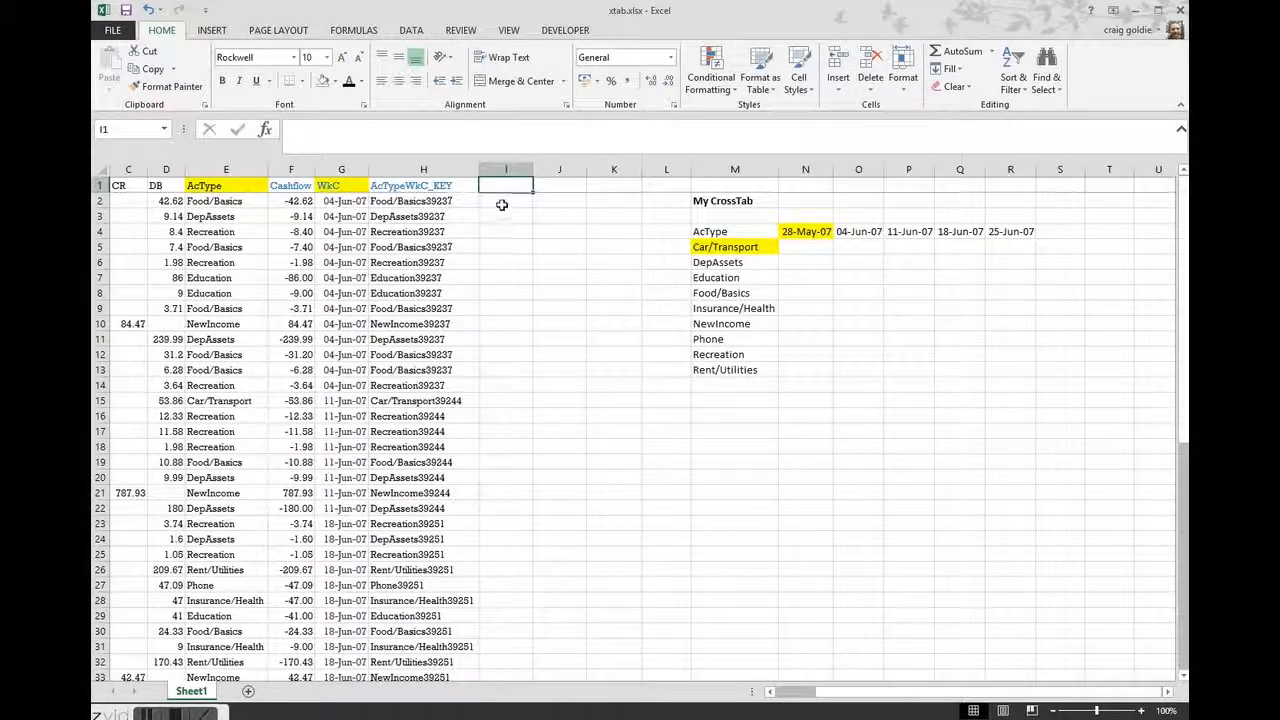
type("=f1")
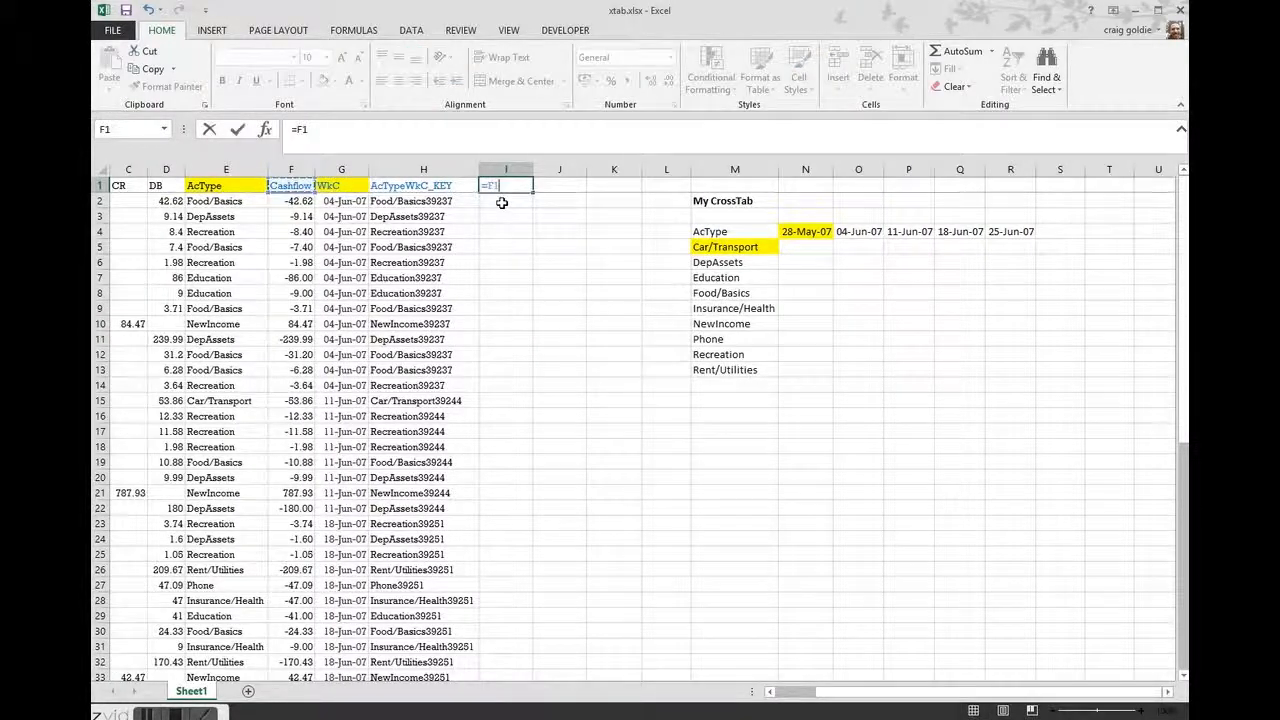
key("Return")
type("=f2")
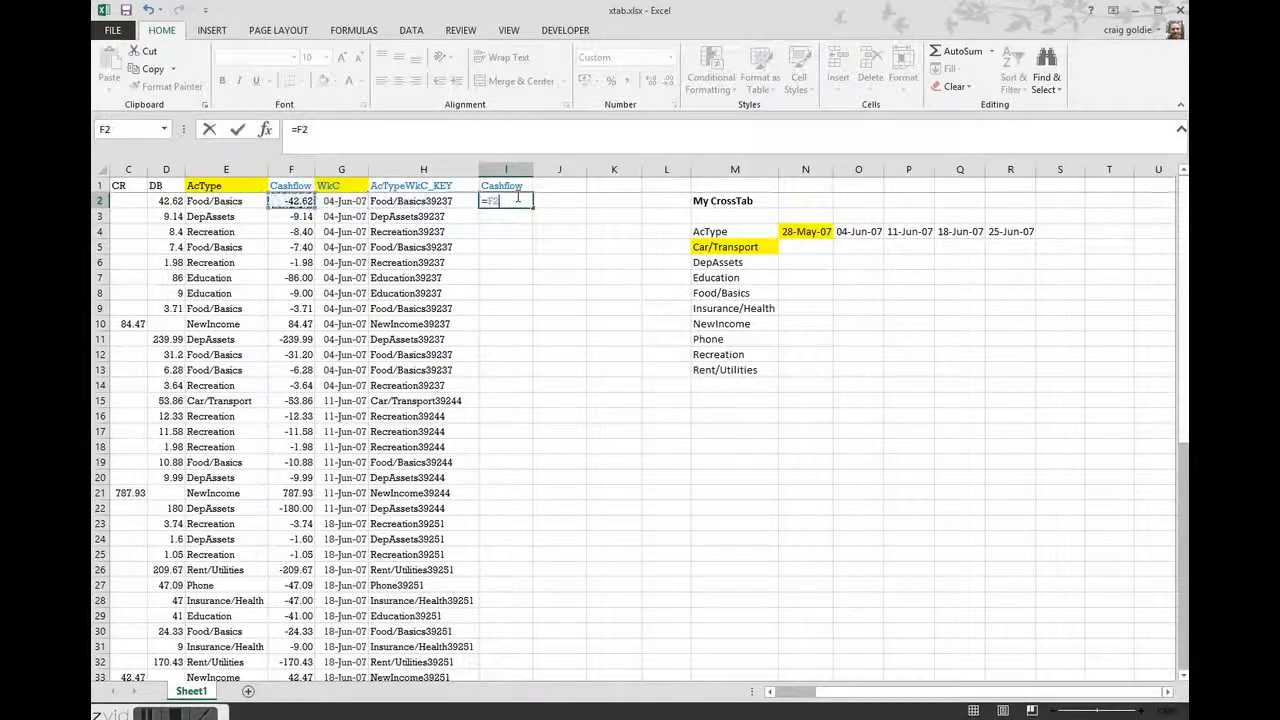
key("Return")
Autofit column I, format I2 as a two-decimal number, and fill its formula down to row 51
left_click_drag(530, 172, 530, 172)
double_click(529, 172)
left_click(510, 201)
key("ctrl+shift+1")
double_click(527, 207)
scroll(535, 405, "down", 3)
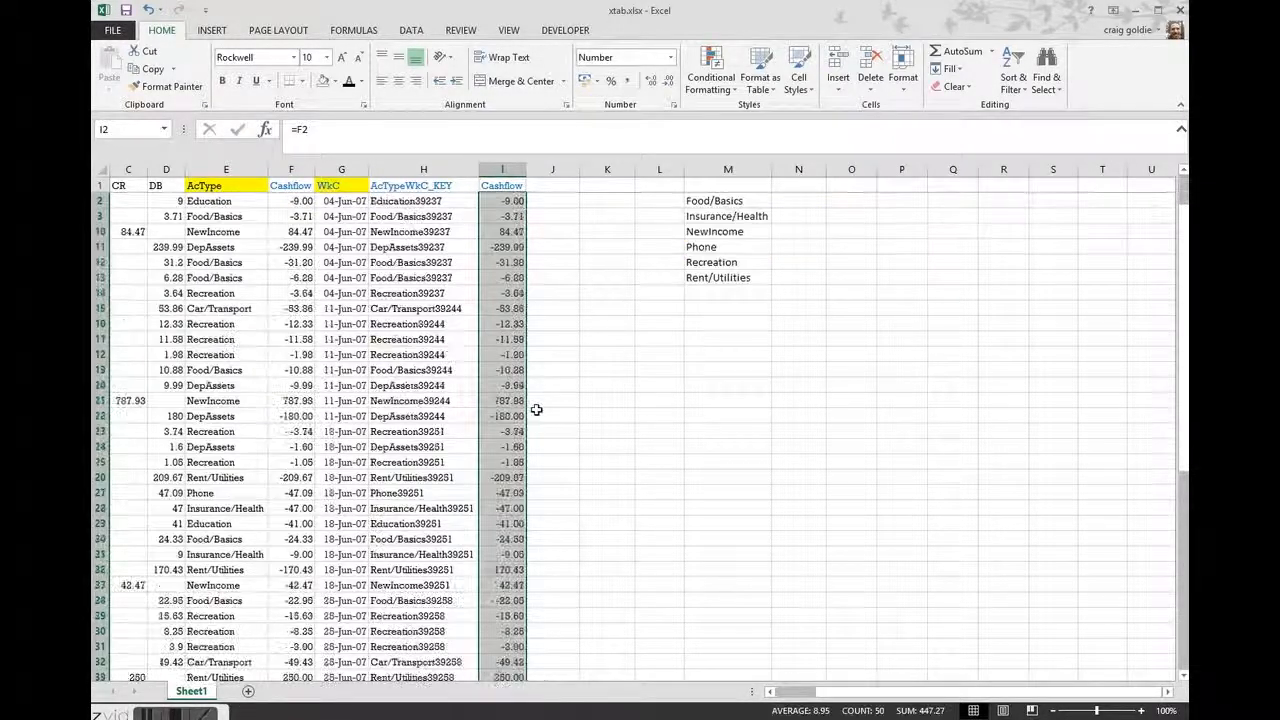
scroll(535, 405, "up", 3)
Remove the yellow fill from the Car/Transport label in M5 and the 28-May-07 header in N4
left_click_drag(432, 189, 514, 246)
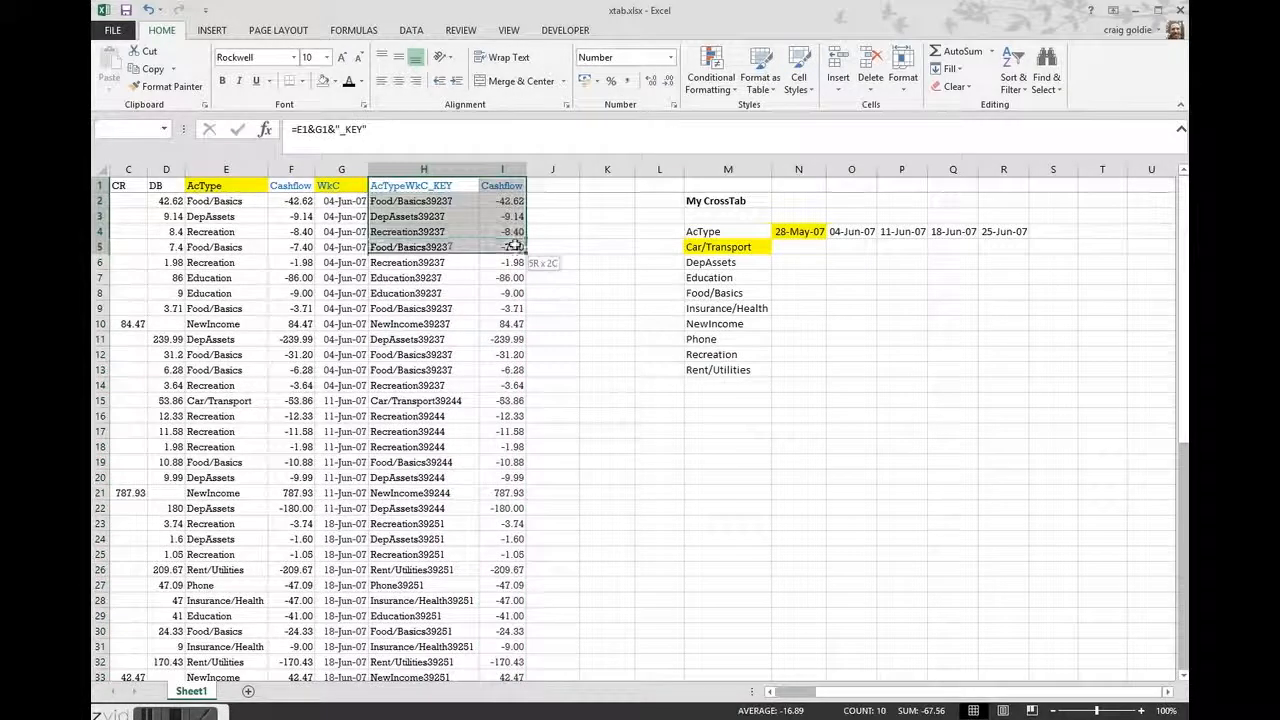
left_click(613, 249)
left_click(738, 247)
left_click(787, 231)
left_click(849, 423)
left_click(806, 247)
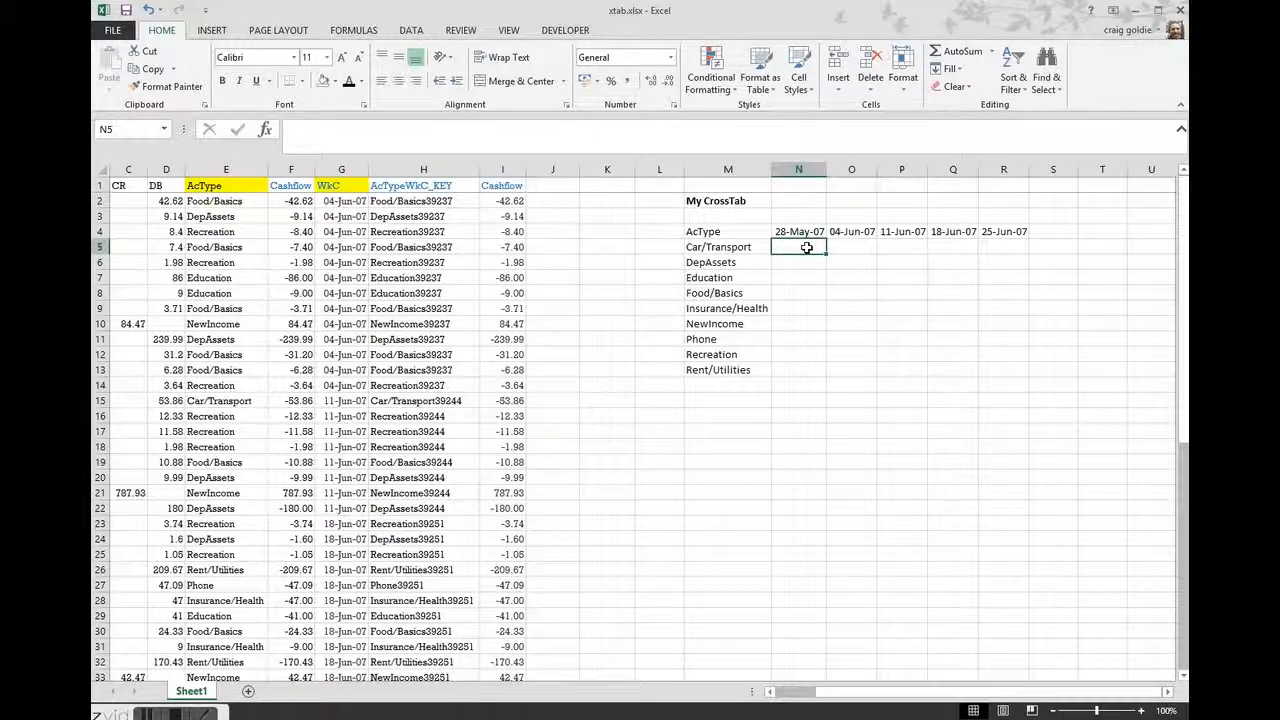
type("=vlook")
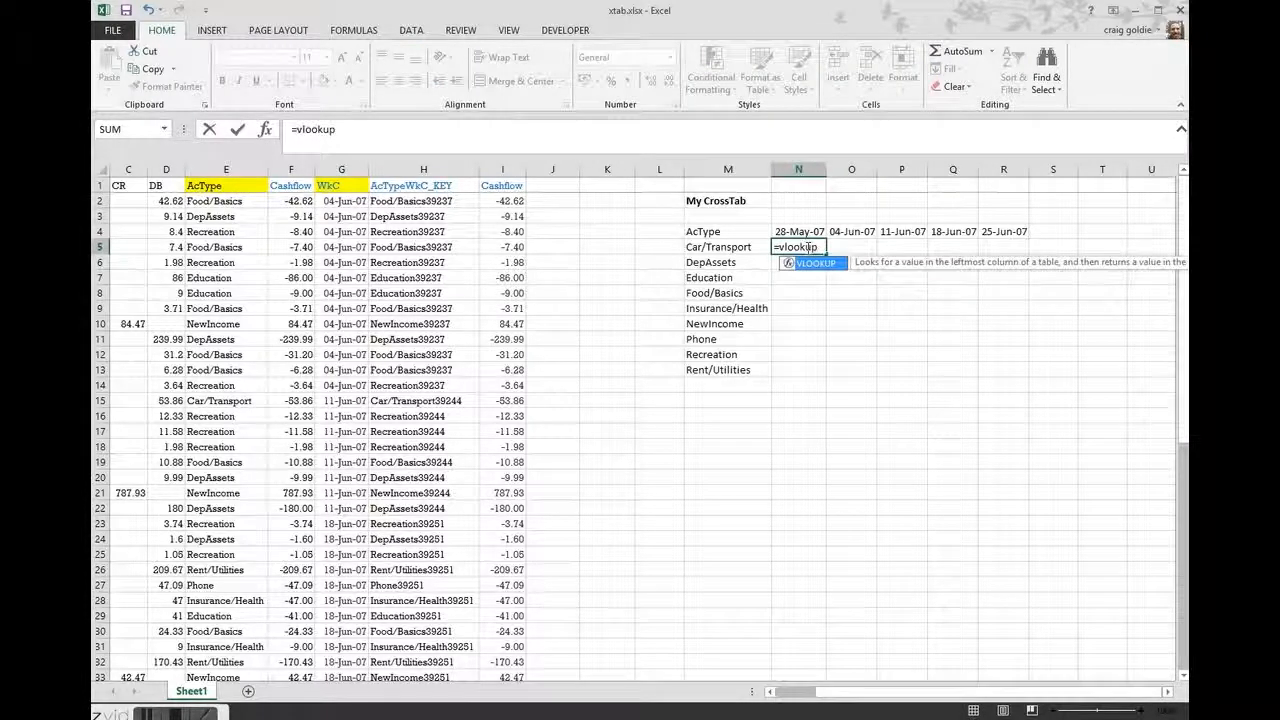
type("up")
key("Return")
left_click(798, 247)
key("Delete")
Apply the General number format to the week headers in N4:R4 so they show as serial numbers
left_click_drag(797, 231, 1003, 231)
key("ctrl+shift+grave")
left_click(801, 354)
left_click_drag(804, 232, 992, 231)
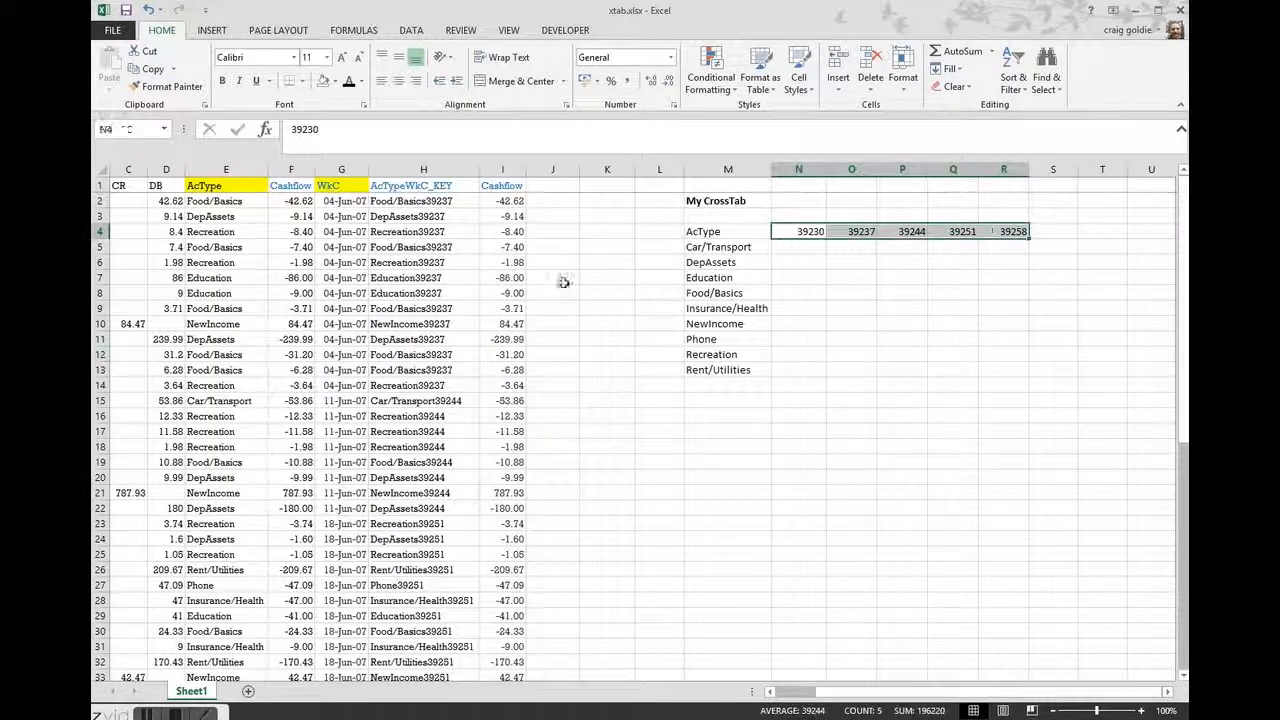
left_click(848, 449)
Enter a VLOOKUP in N5 that looks up M5&N4 in $H$1:$I$51, returning column 2 with an exact match
left_click(809, 248)
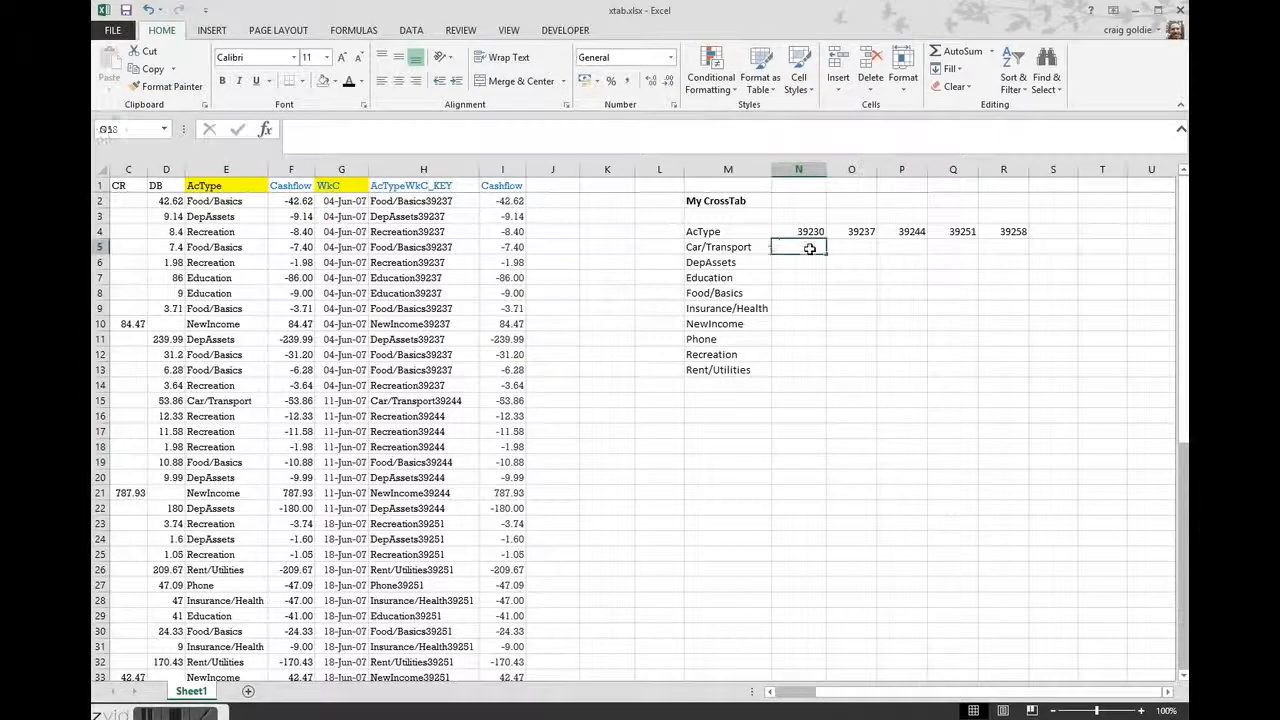
type("=vlookup(")
key("Left")
type("&N4,")
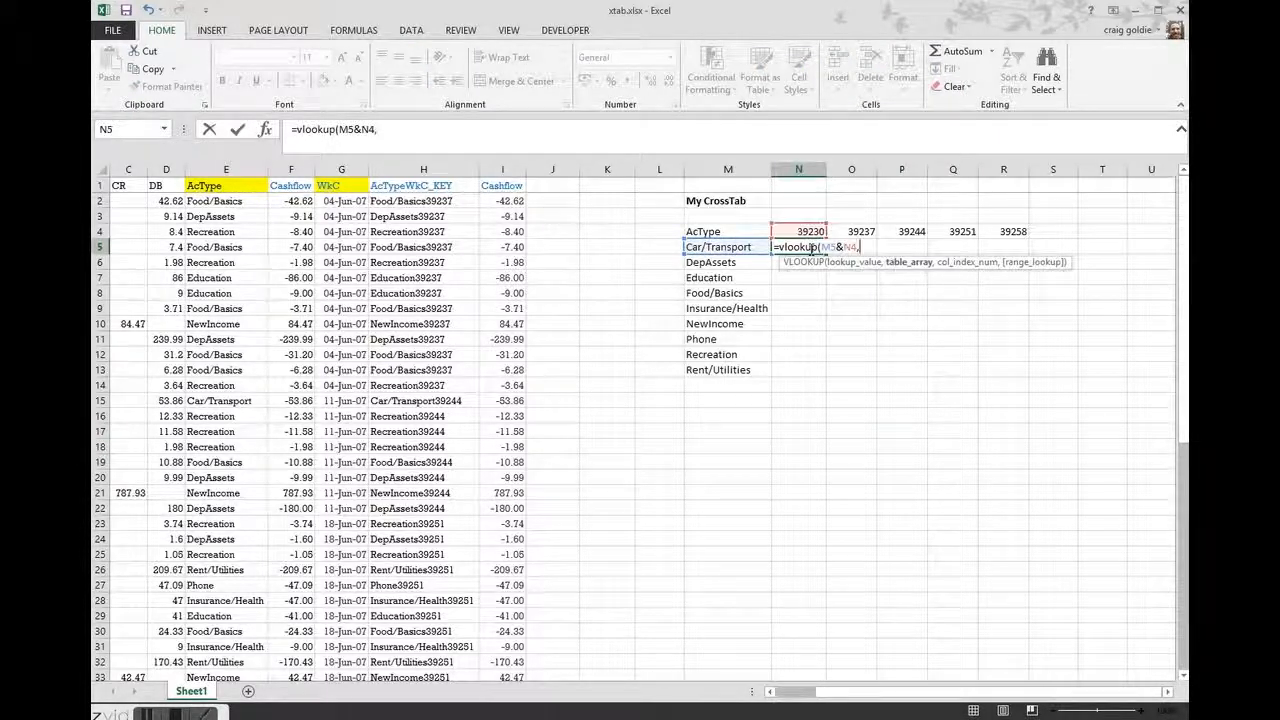
left_click_drag(445, 186, 500, 186)
key("ctrl+shift+Down")
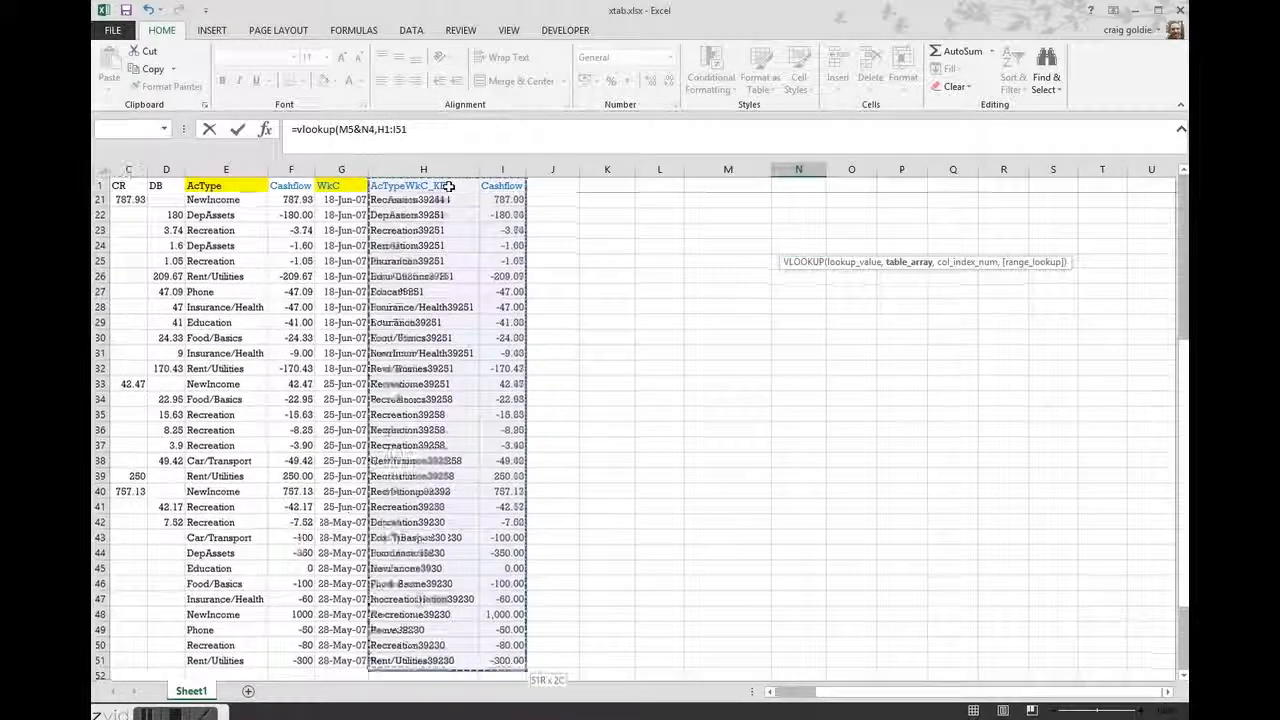
key("F4")
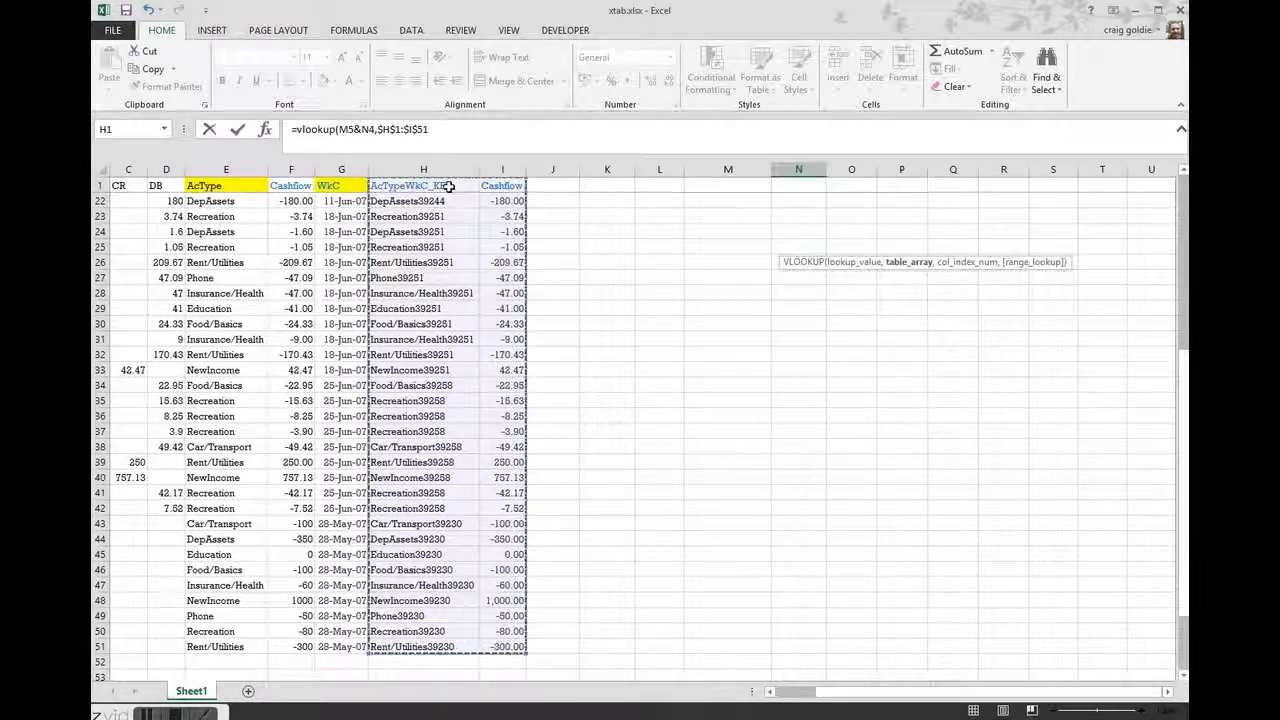
type(",2,0")
key("Return")
scroll(800, 300, "up", 2)
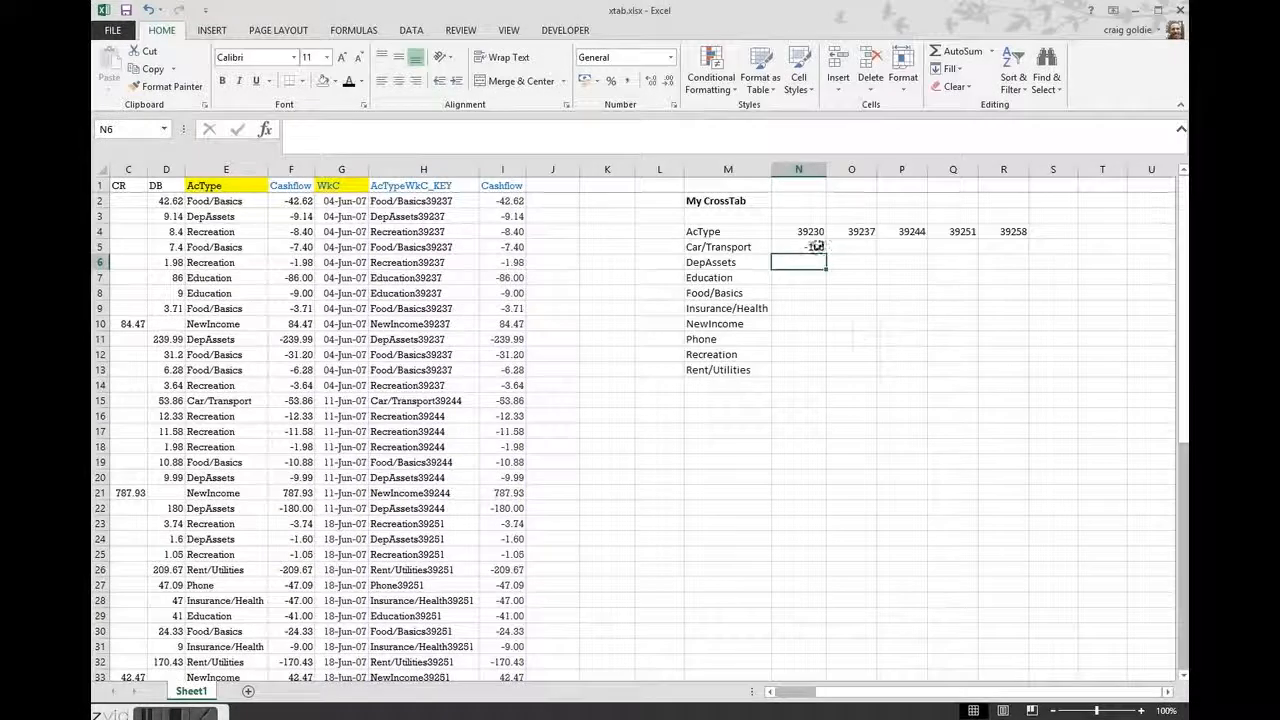
Fill the N5 formula across to R5 and check the cell references in the copied formulas
left_click(814, 247)
left_click_drag(826, 254, 1010, 256)
left_click(864, 248)
left_click(903, 247)
left_click(946, 247)
double_click(861, 247)
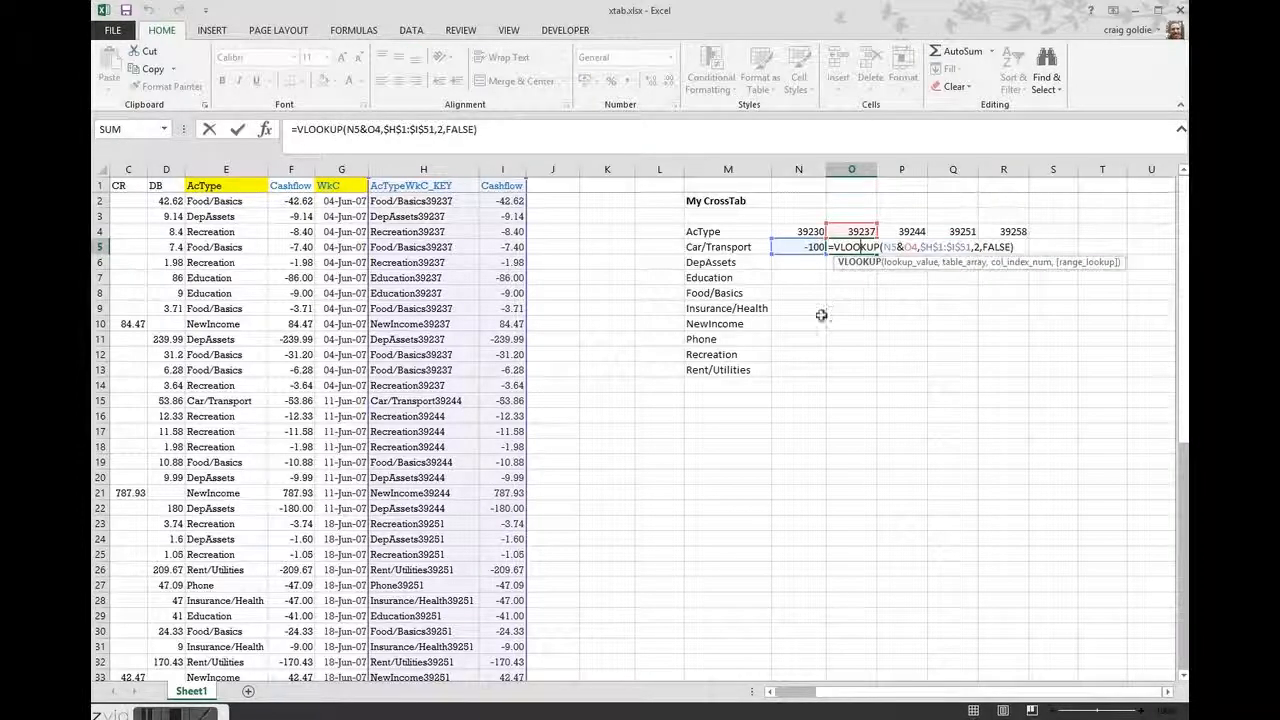
key("Escape")
Change the lookup value in N5 to $M5&N$4, then fill the formula across to R5 and down to row 13
left_click(737, 249)
left_click(815, 249)
double_click(815, 248)
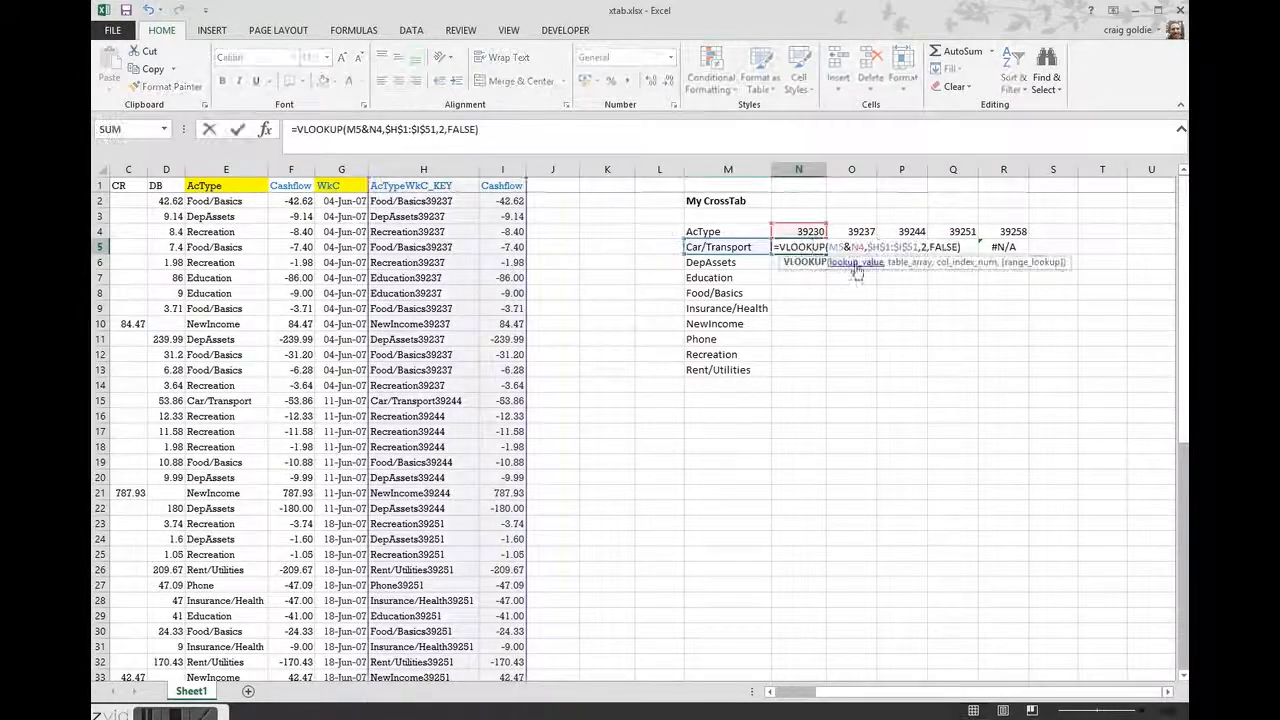
key("F4")
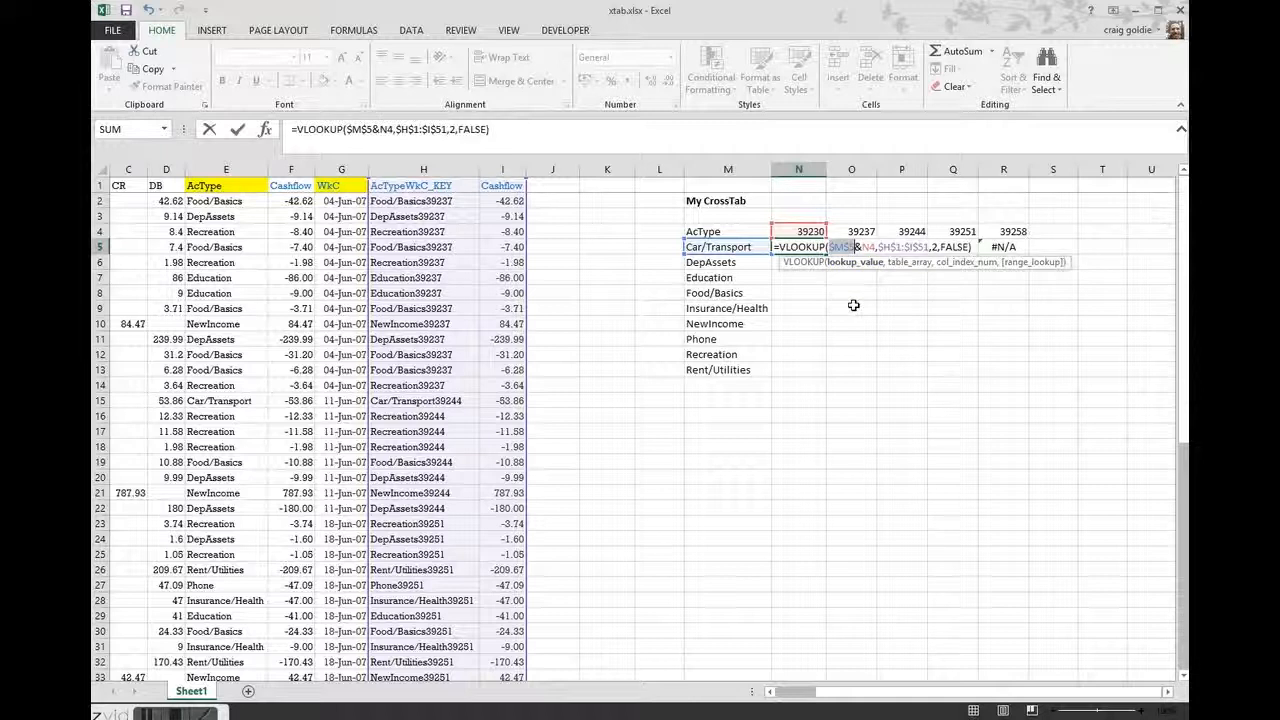
key("F4")
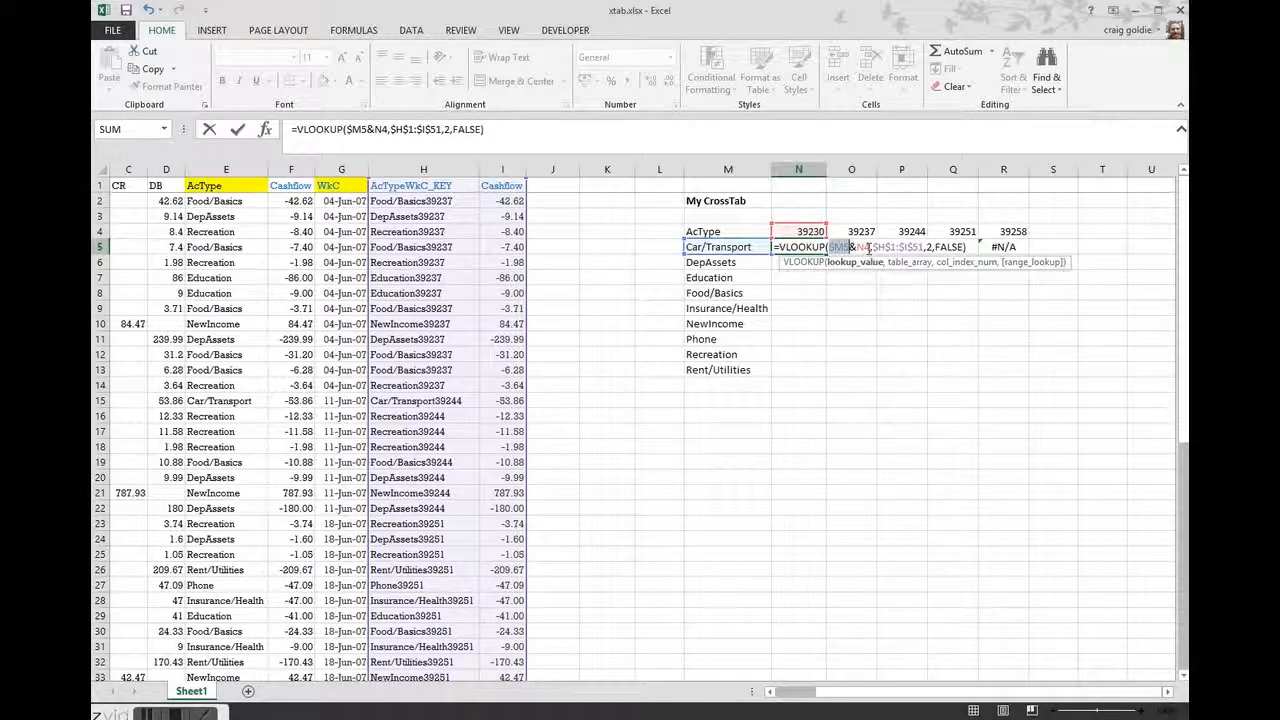
key("F4")
key("F4")
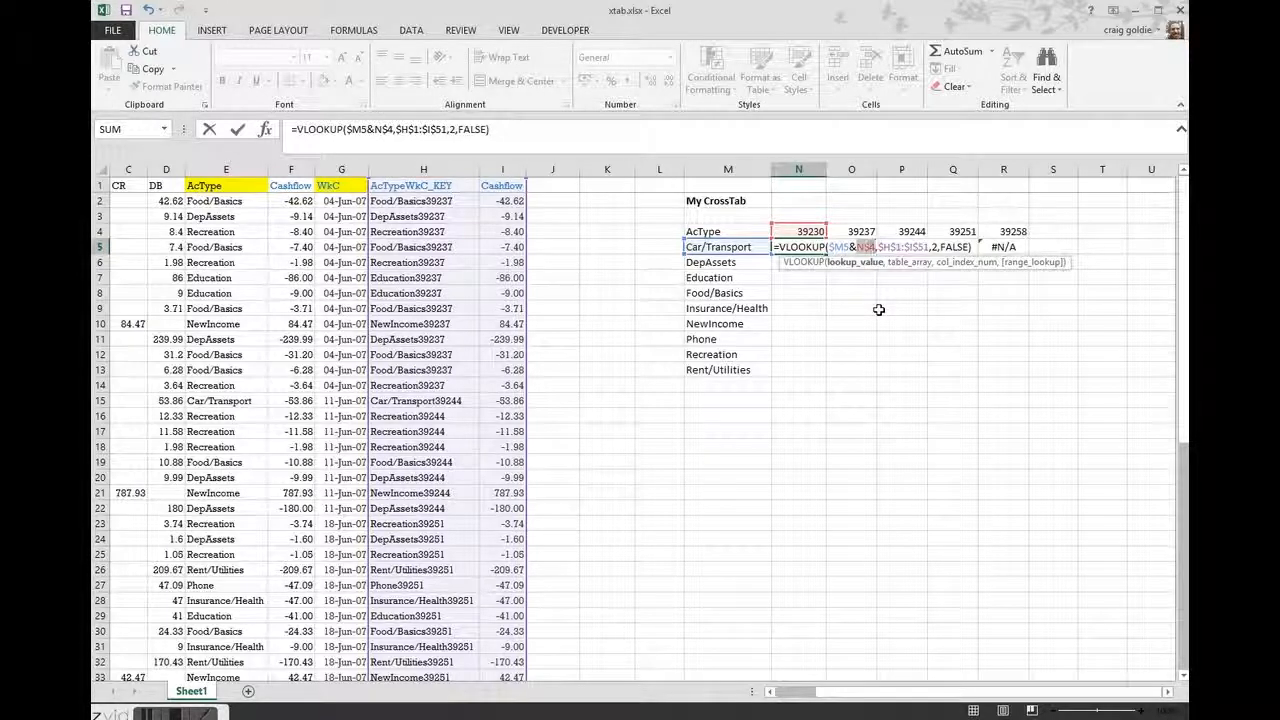
key("Return")
left_click(815, 245)
left_click_drag(826, 254, 1010, 252)
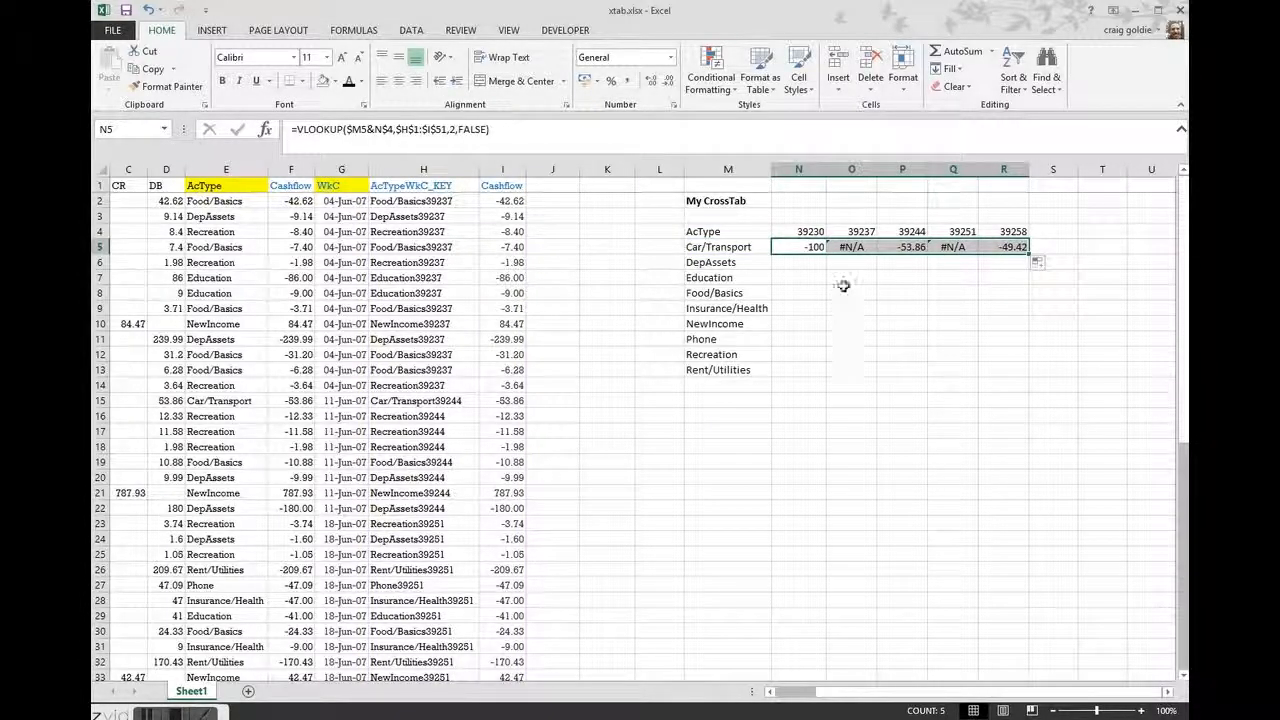
left_click_drag(1029, 256, 1030, 378)
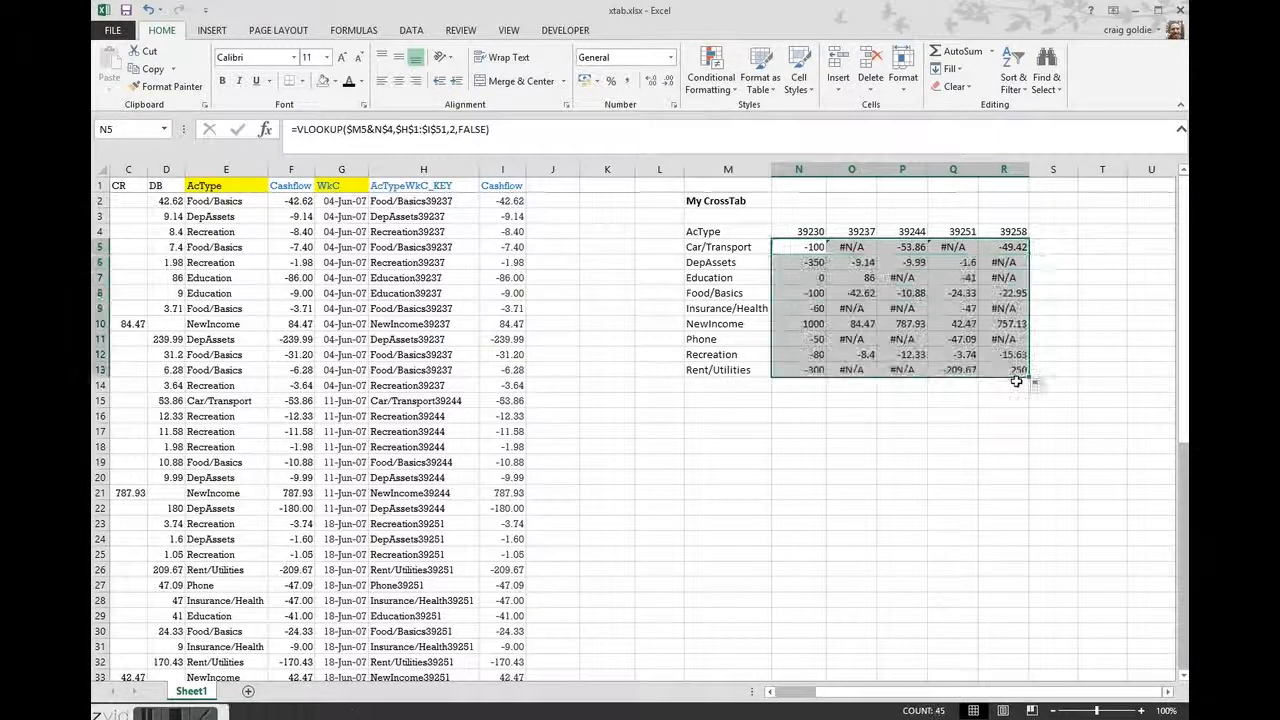
left_click(859, 458)
Wrap the N5 VLOOKUP in IFERROR with 0 as the error value, and refill the formula through N5:R13
left_click(840, 247)
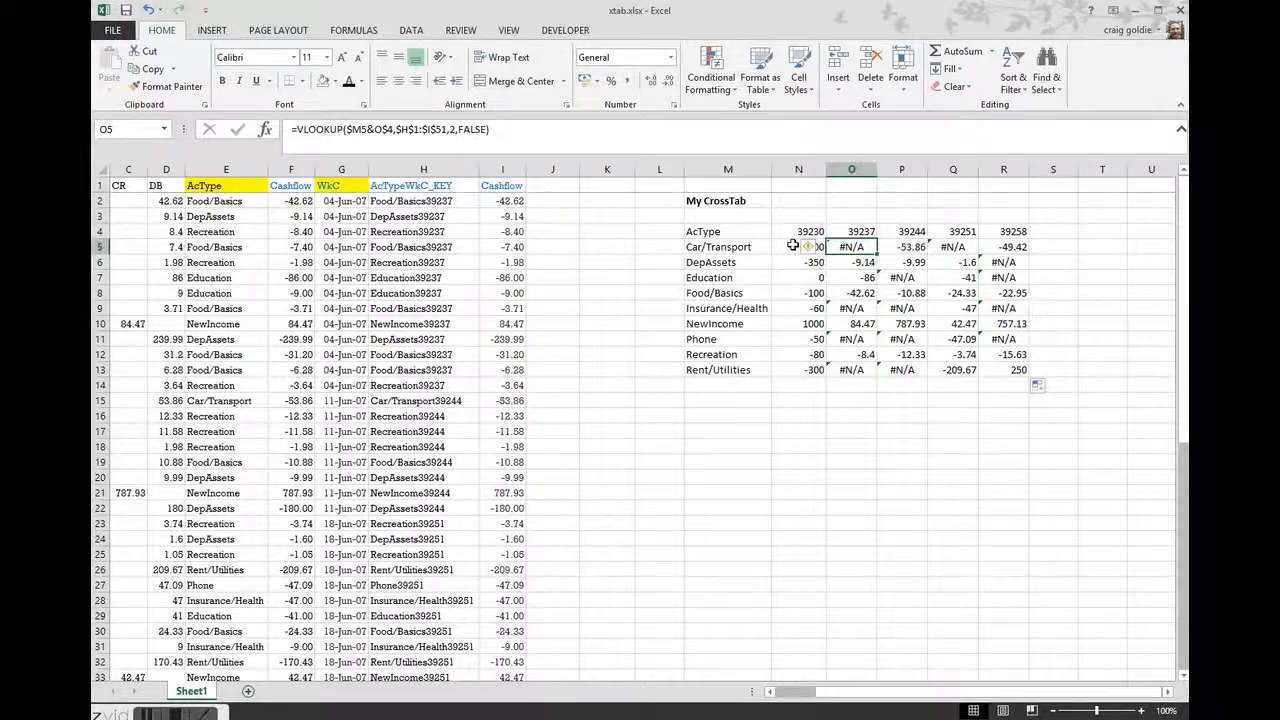
double_click(793, 245)
type("iferror(")
left_click(1017, 246)
type(",0")
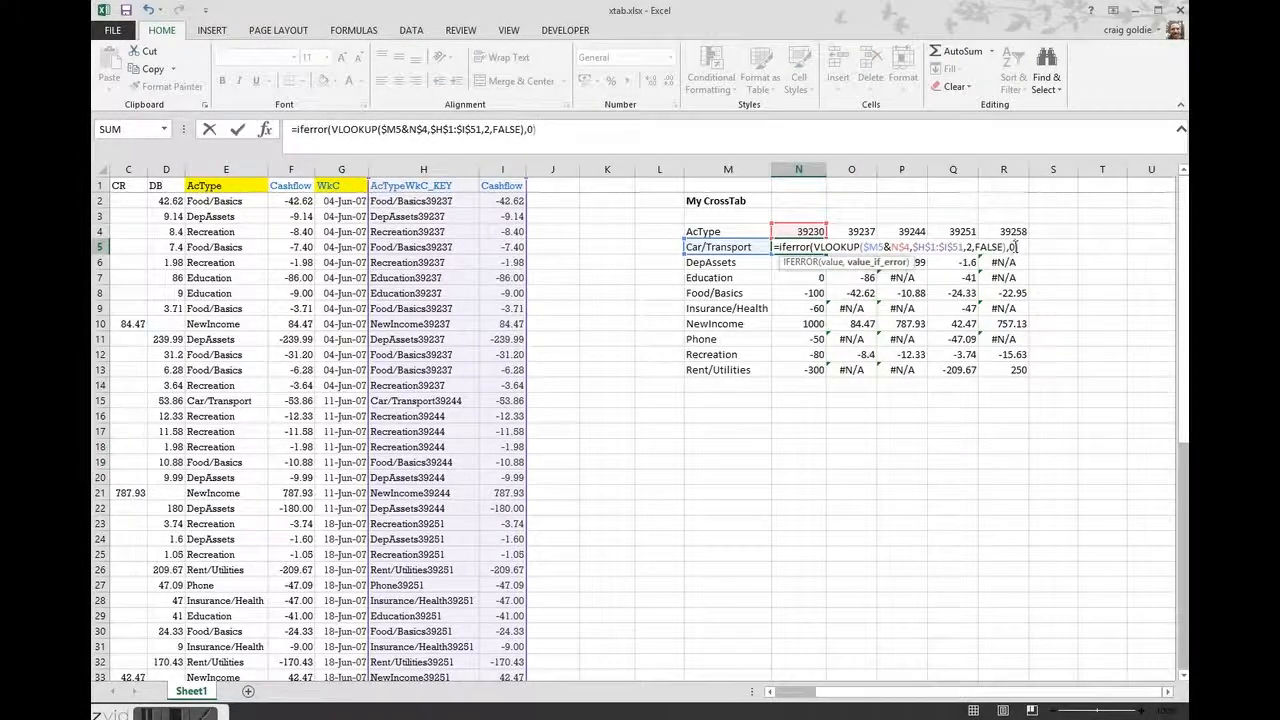
key("Return")
left_click(814, 247)
left_click_drag(826, 254, 1027, 253)
double_click(1028, 254)
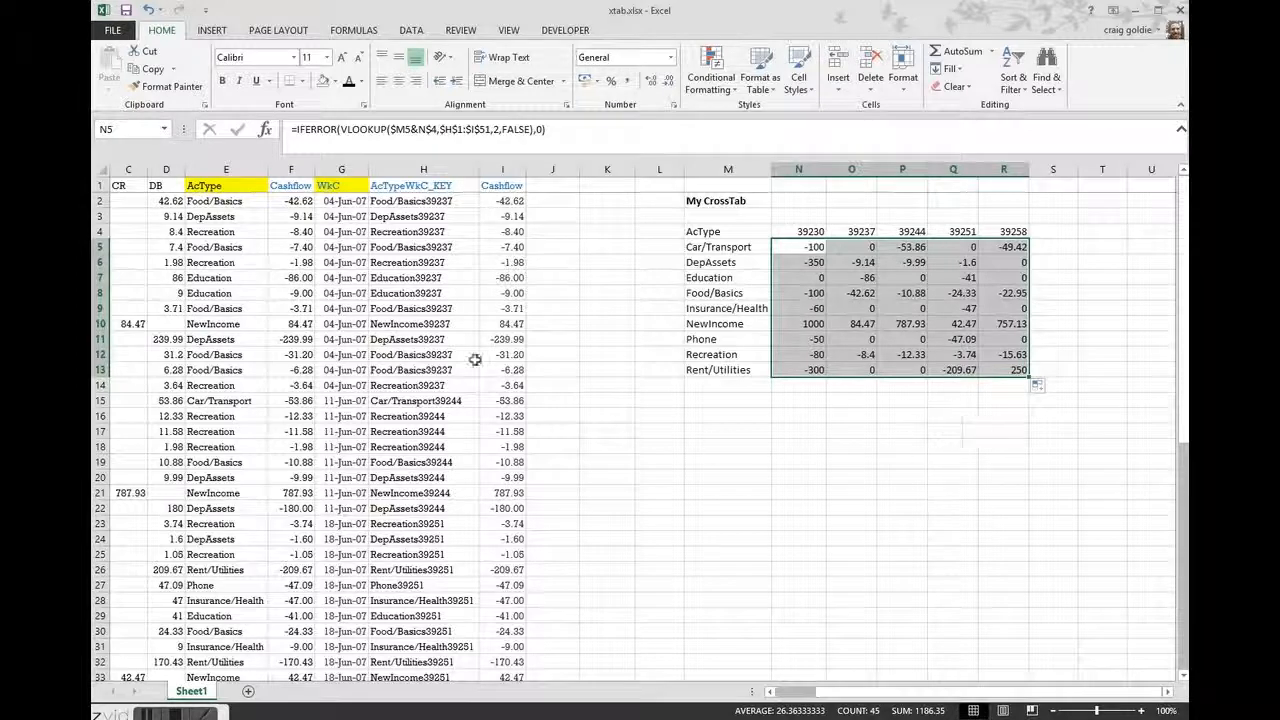
Select the source Cashflow values in F2:F51 to compare their sum with the crosstab total
left_click(289, 199)
key("Up")
key("Down")
key("ctrl+shift+Down")
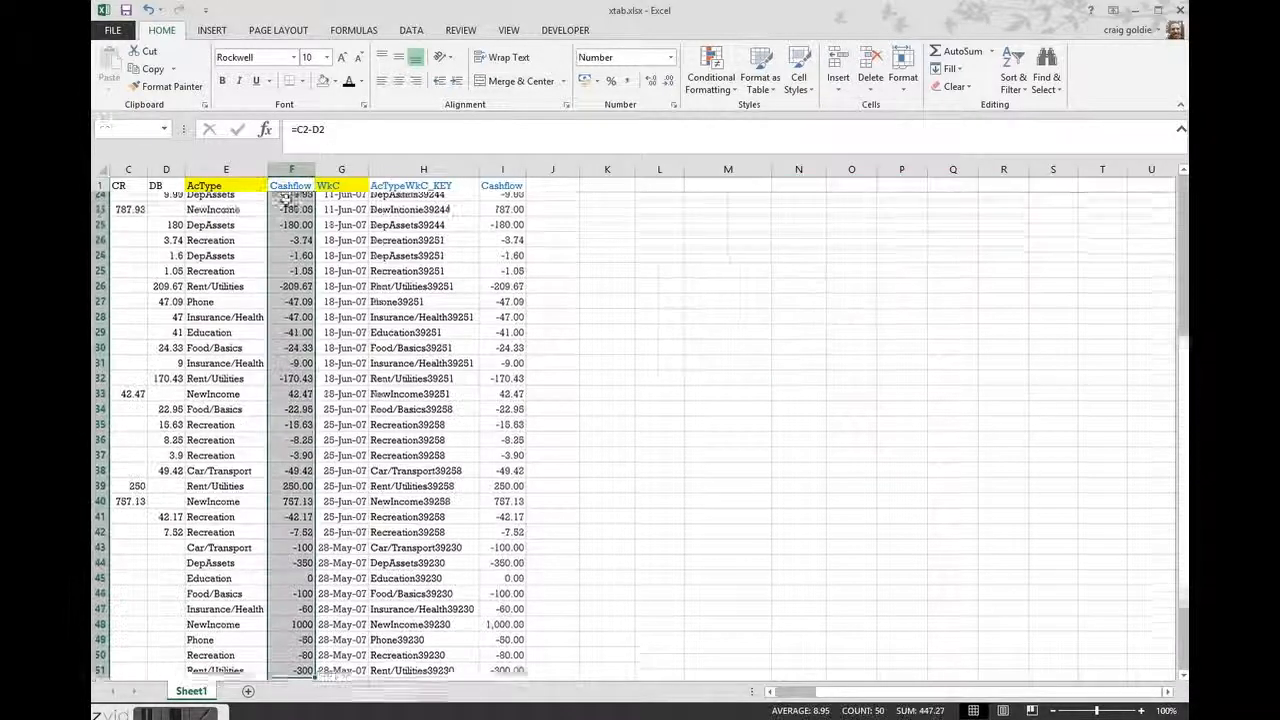
scroll(487, 450, "up", 7)
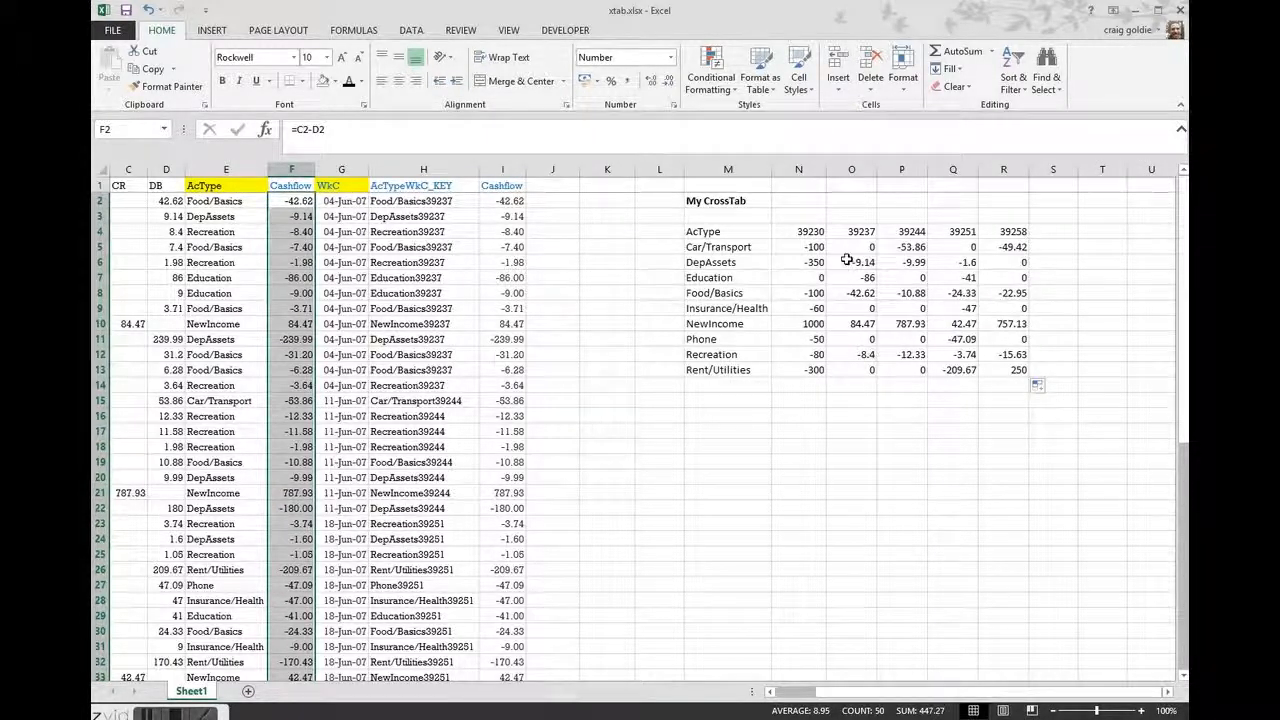
Select N5:R13 and start a SUMIF formula with H$2:H$51 as its range
left_click(806, 247)
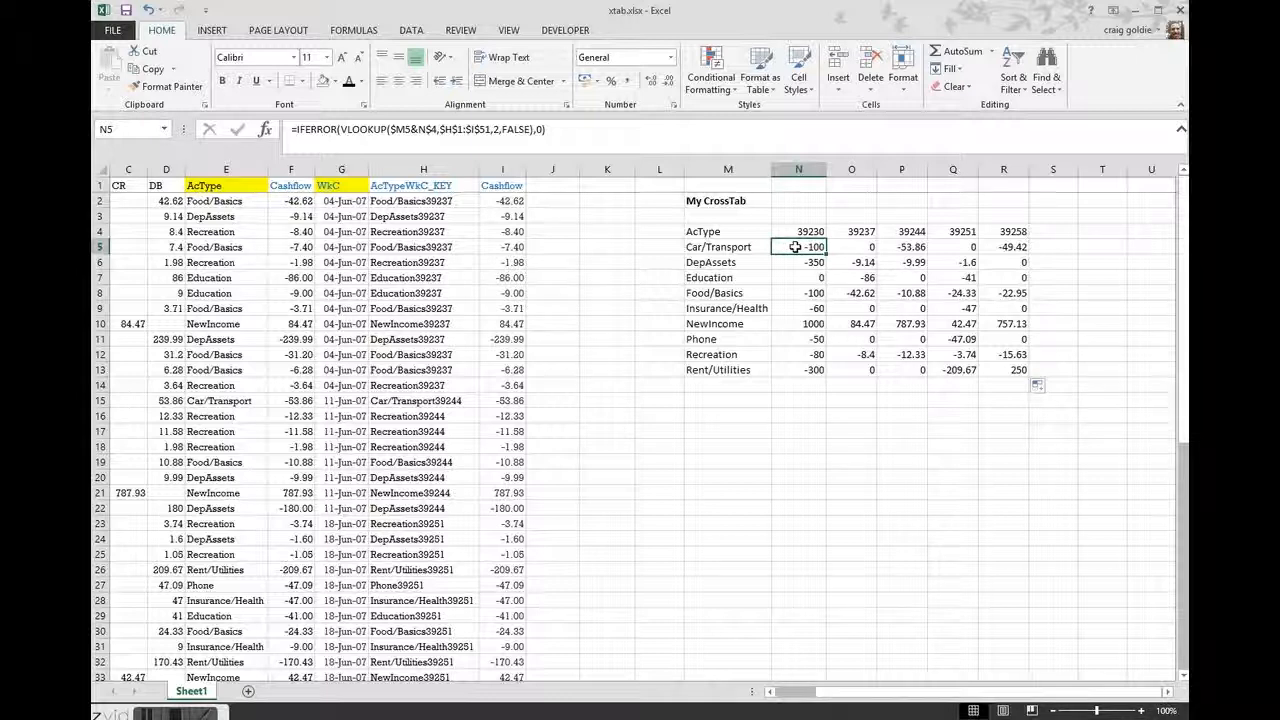
left_click_drag(795, 247, 998, 368)
type("=")
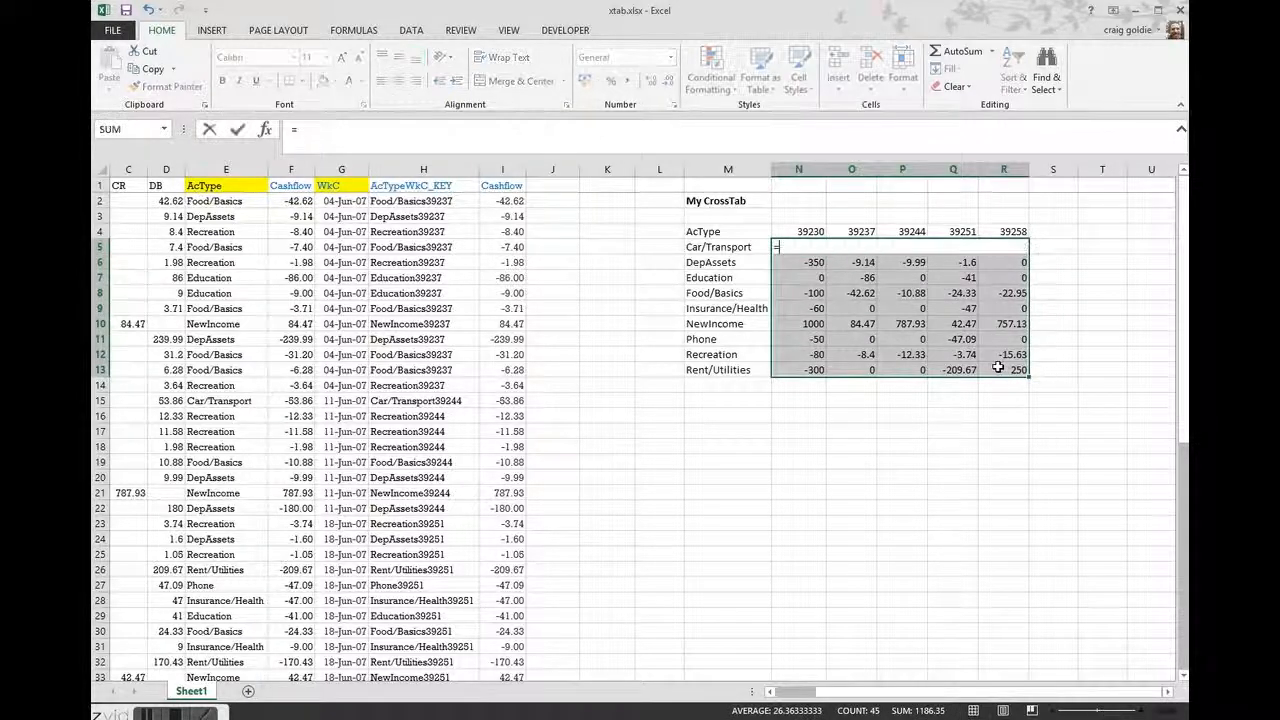
type("sumif(")
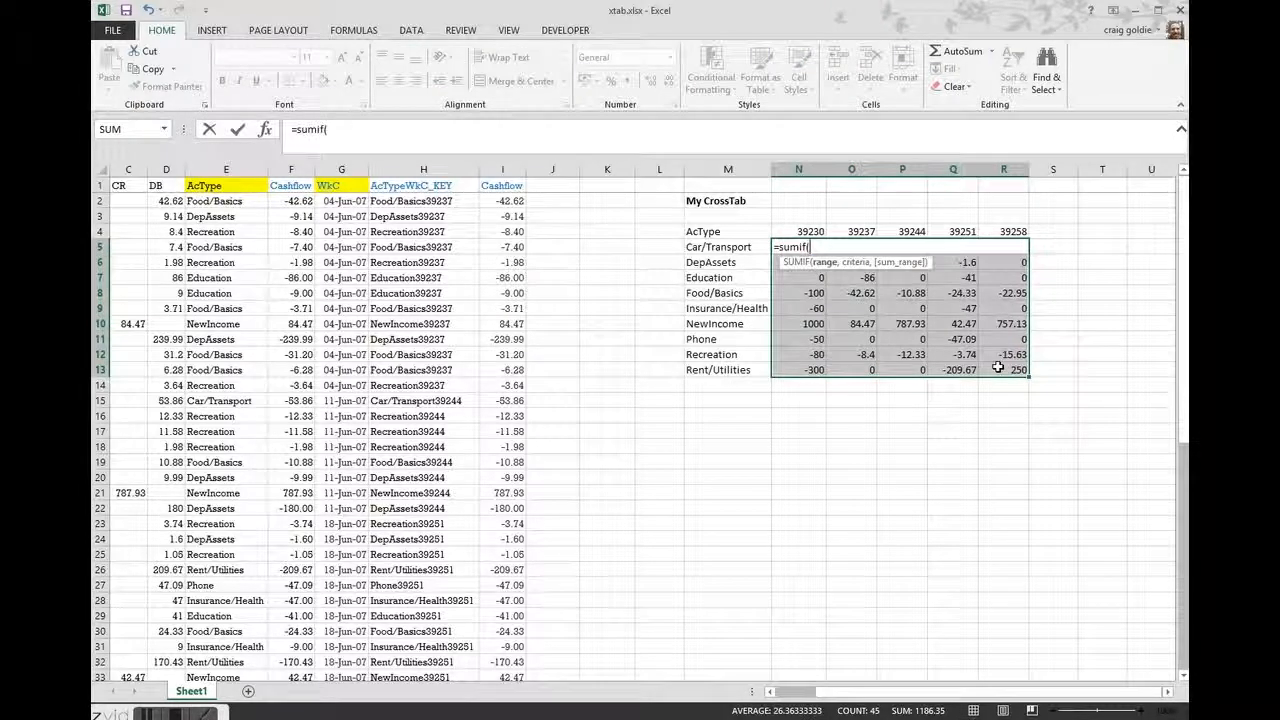
left_click(437, 198)
key("F4")
key("F4")
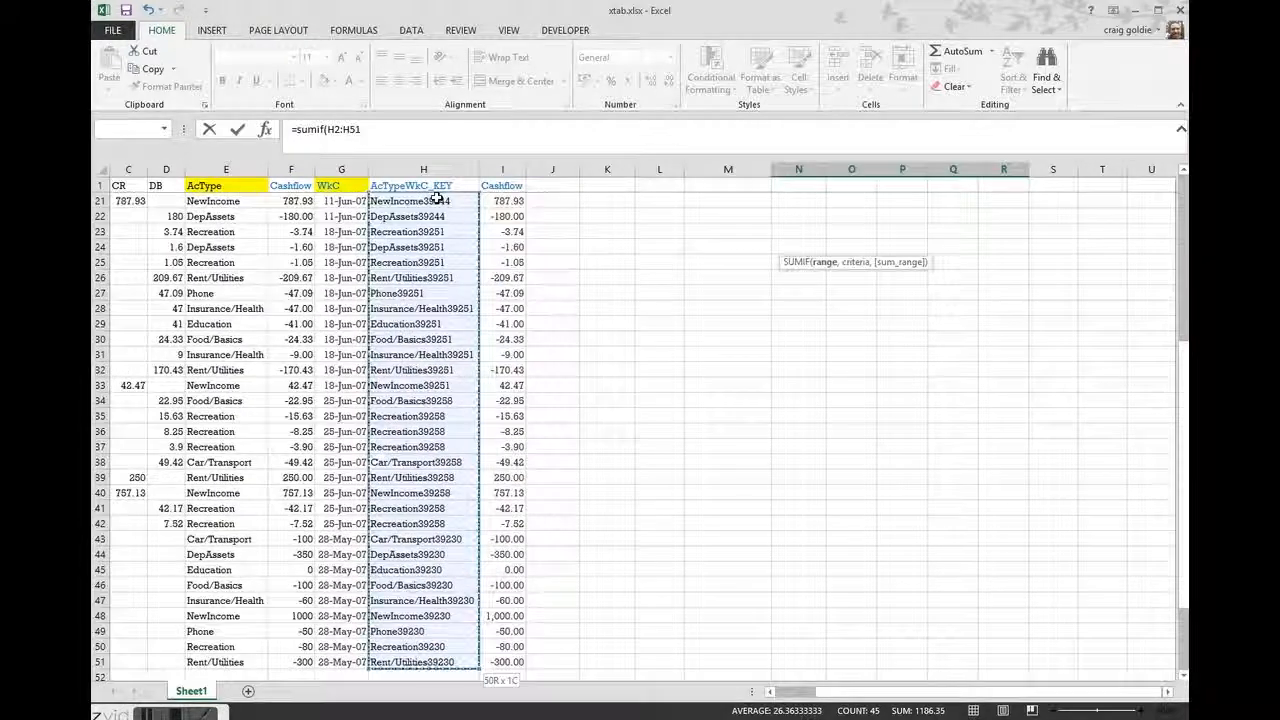
type(",")
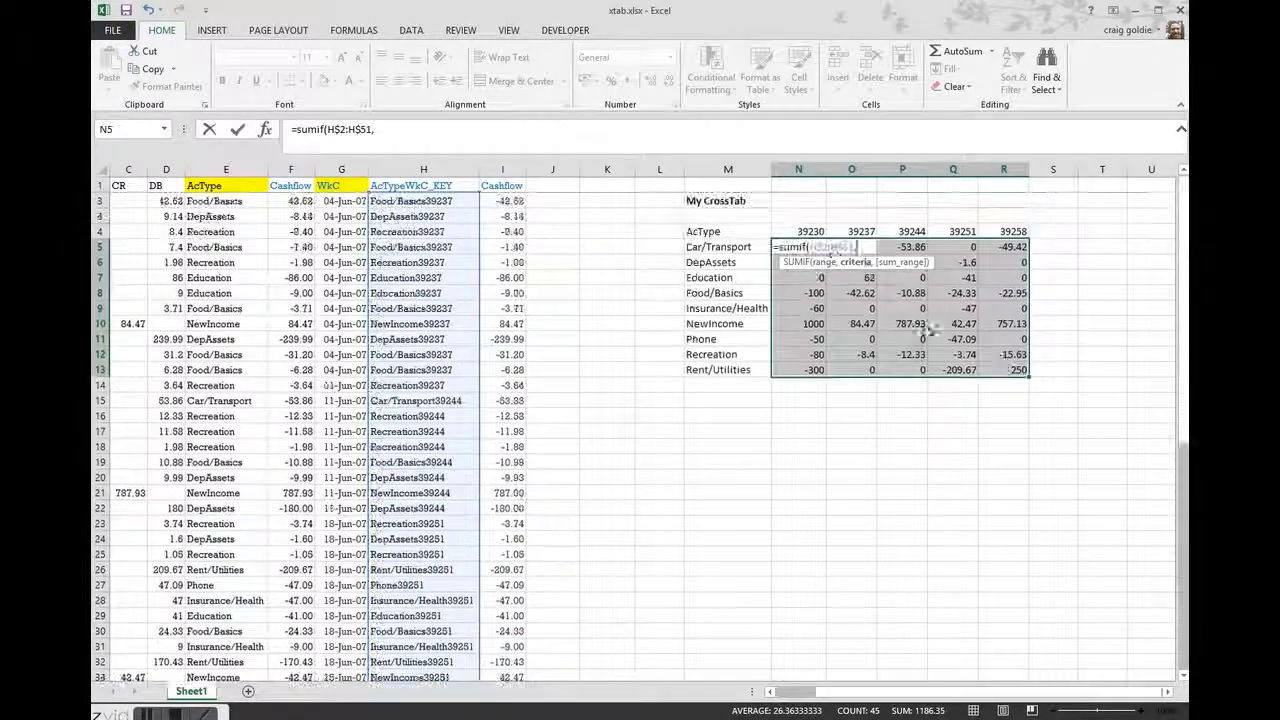
Set the SUMIF criteria to the combined account type and week key $M5&N$4
left_click(731, 247)
key("F4")
key("F4")
key("F4")
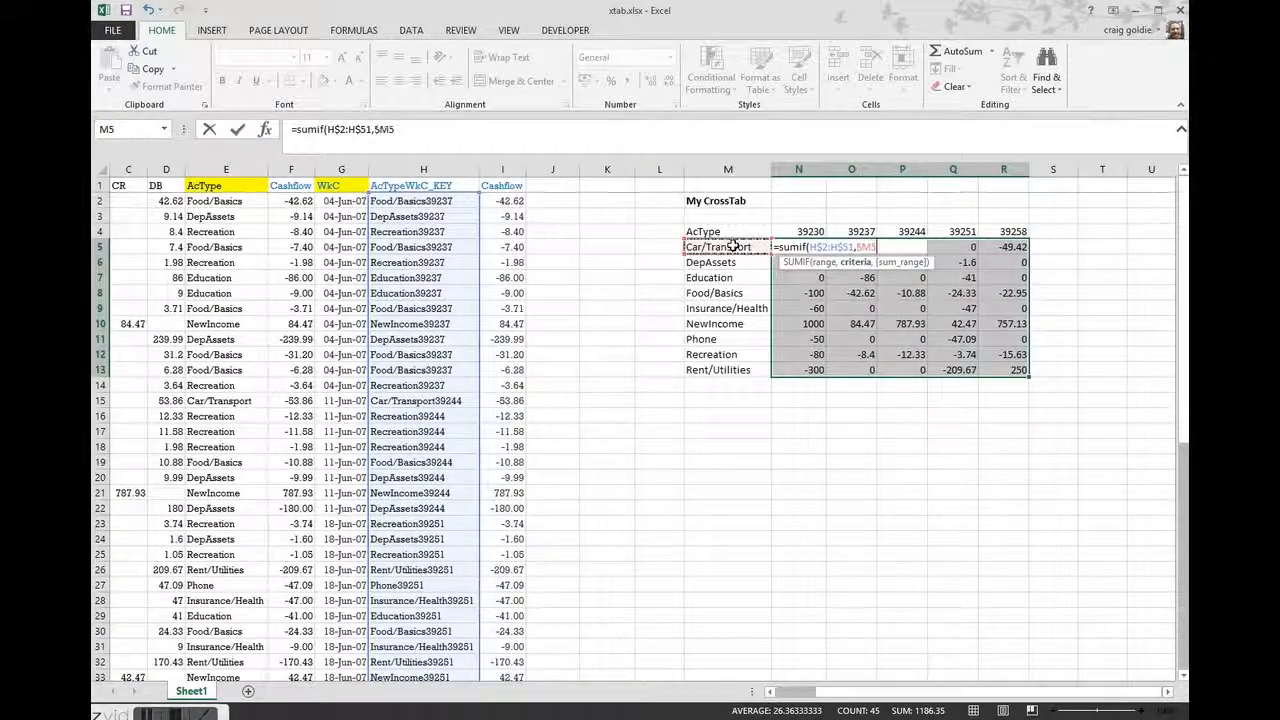
type("&")
left_click(812, 231)
key("F4")
key("F4")
Set I$2:I$51 as the SUMIF sum range and enter the formula throughout N5:R13
type(",")
left_click(503, 201)
key("ctrl+shift+Down")
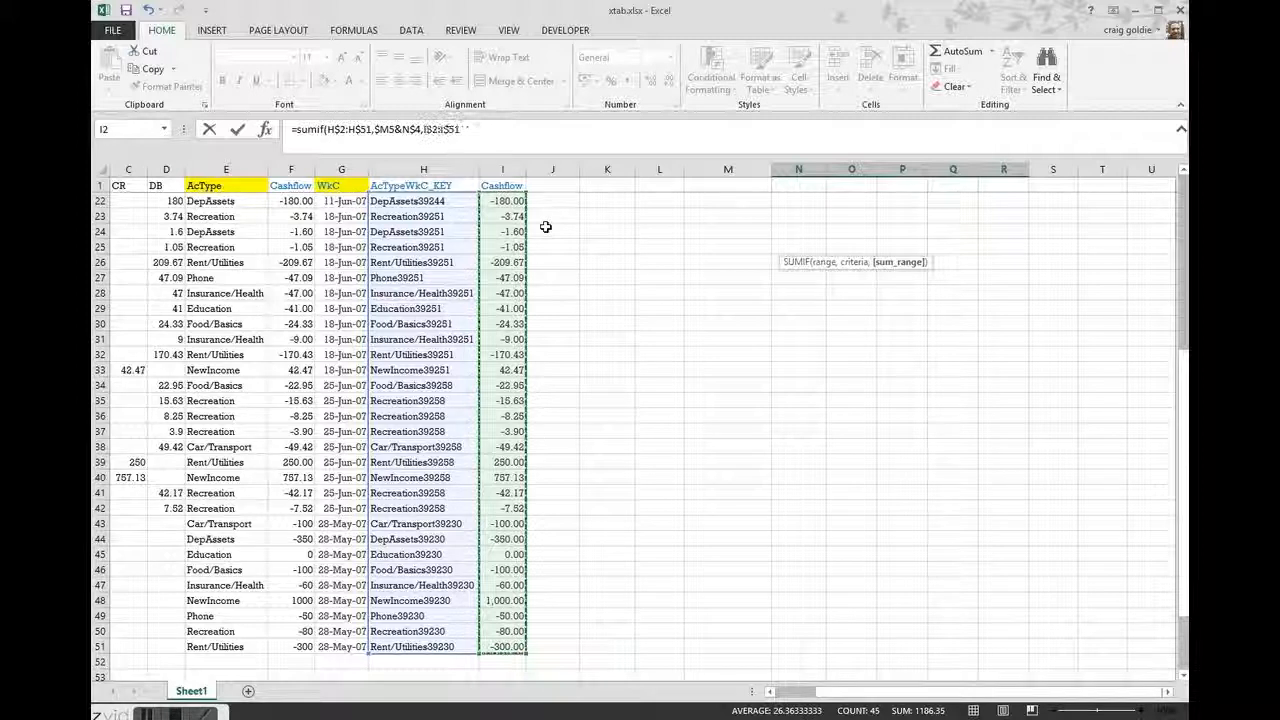
key("F4")
key("F4")
key("ctrl+Return")
left_click(818, 249)
left_click_drag(822, 258, 1015, 378)
key("ctrl+r")
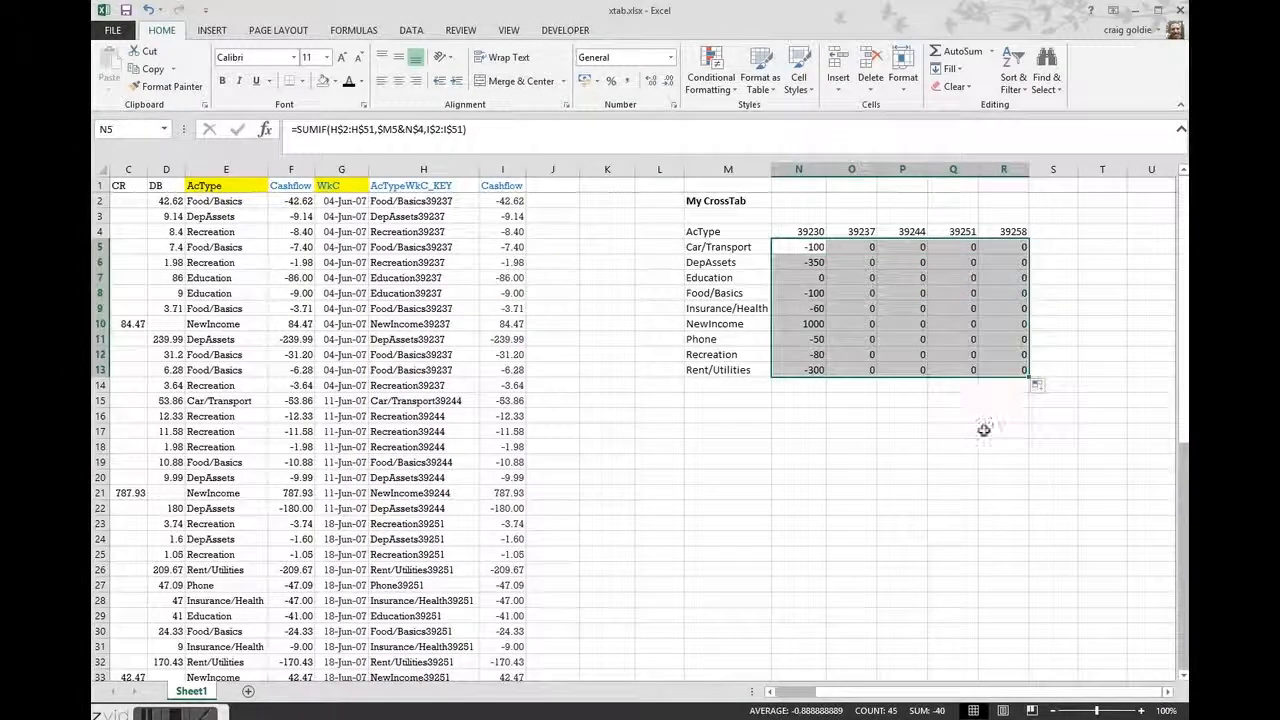
Check the P7 formula's references, and make both SUMIF ranges in N5 fully absolute as $H$2:$H$51 and $I$2:$I$51
double_click(899, 277)
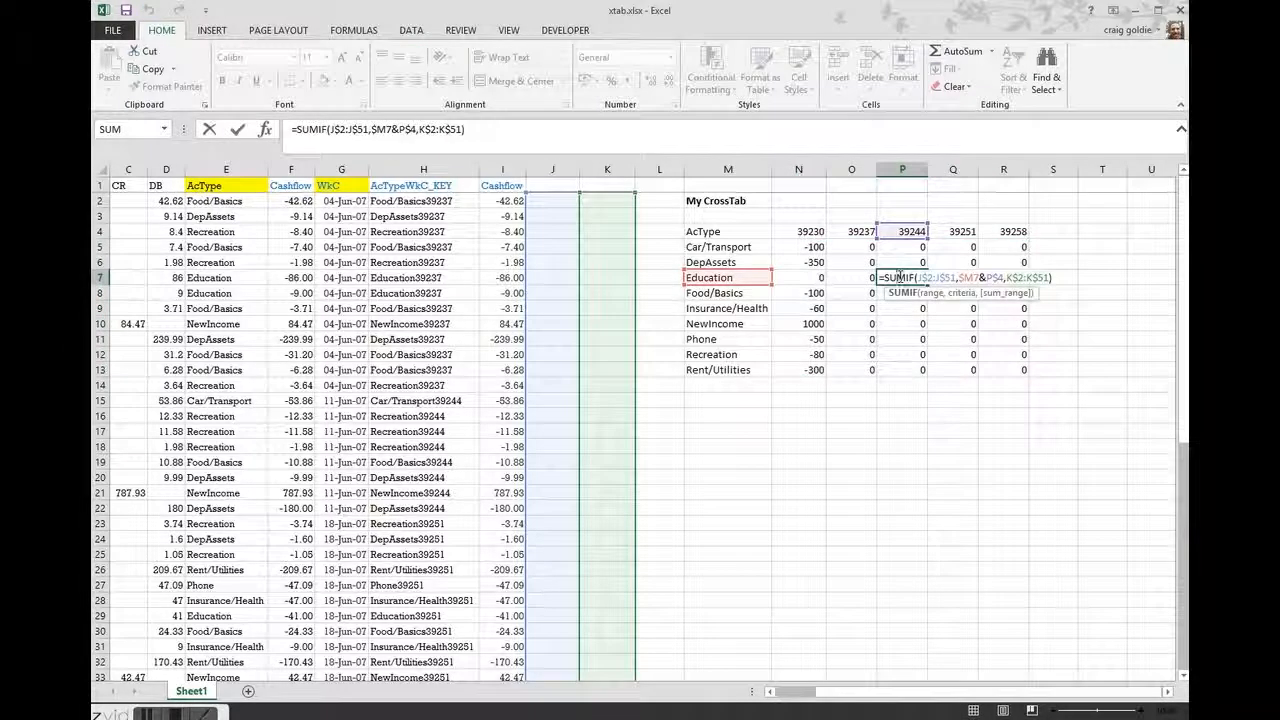
key("Escape")
double_click(797, 246)
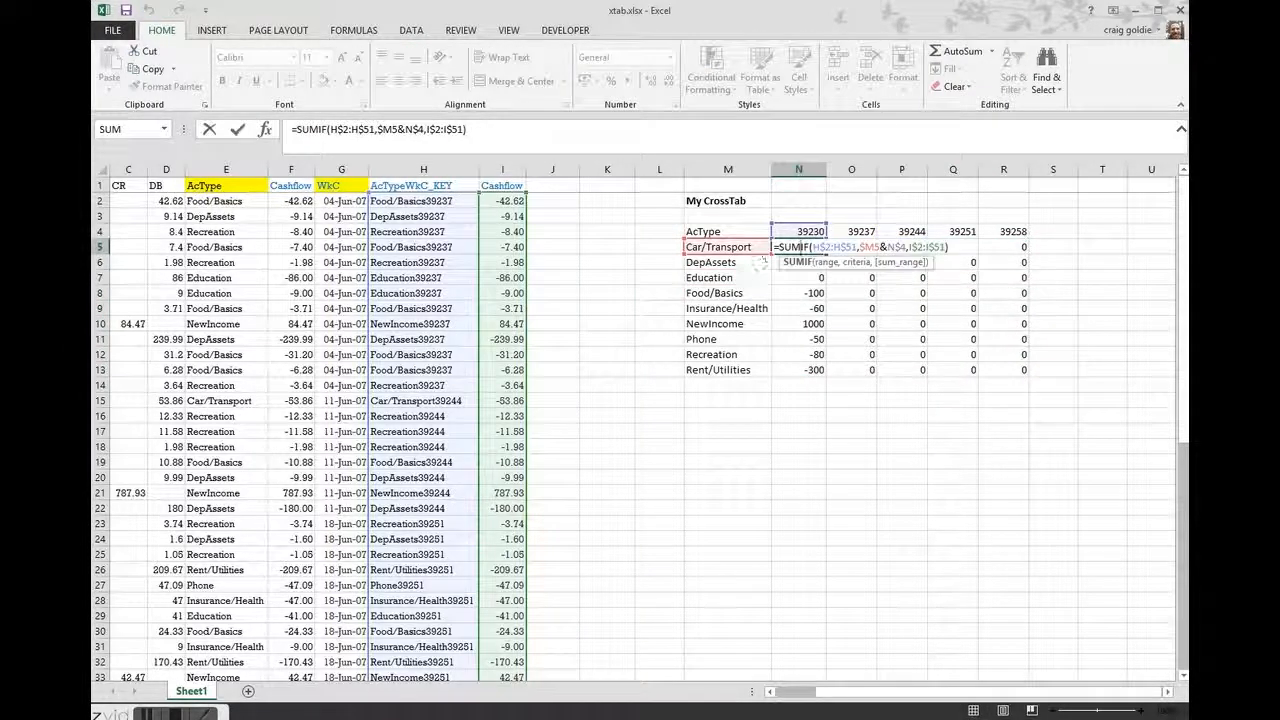
left_click_drag(911, 247, 945, 247)
key("F4")
key("F4")
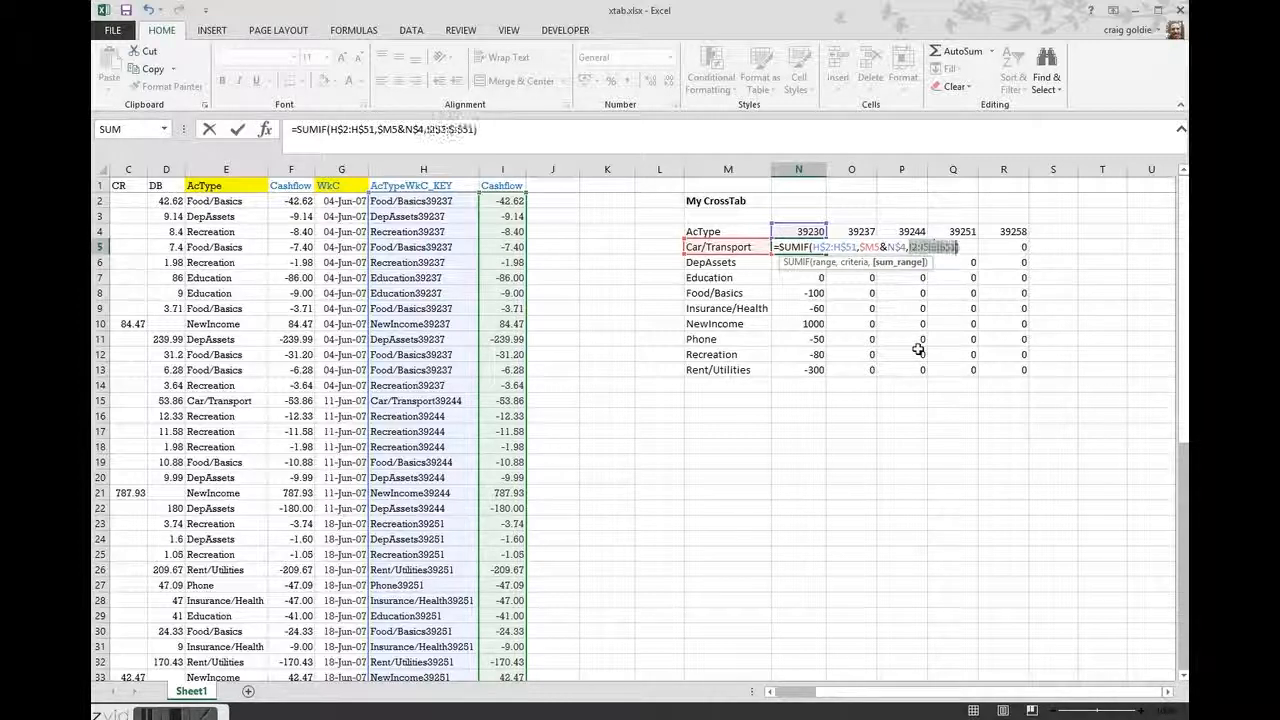
left_click(826, 262)
key("F4")
key("F4")
key("F4")
key("Return")
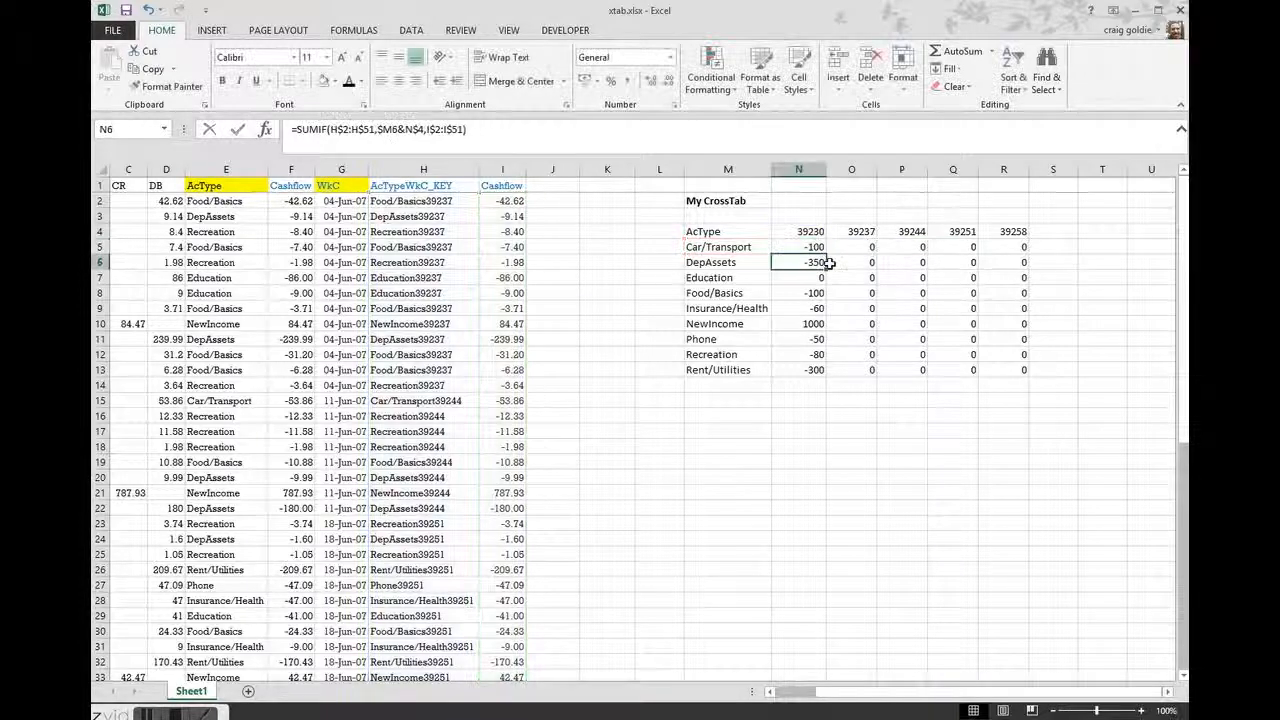
Refill the crosstab N5:R13 with the N5 SUMIF formula
key("Up")
key("ctrl+shift+Right")
key("ctrl+shift+Down")
key("ctrl+r")
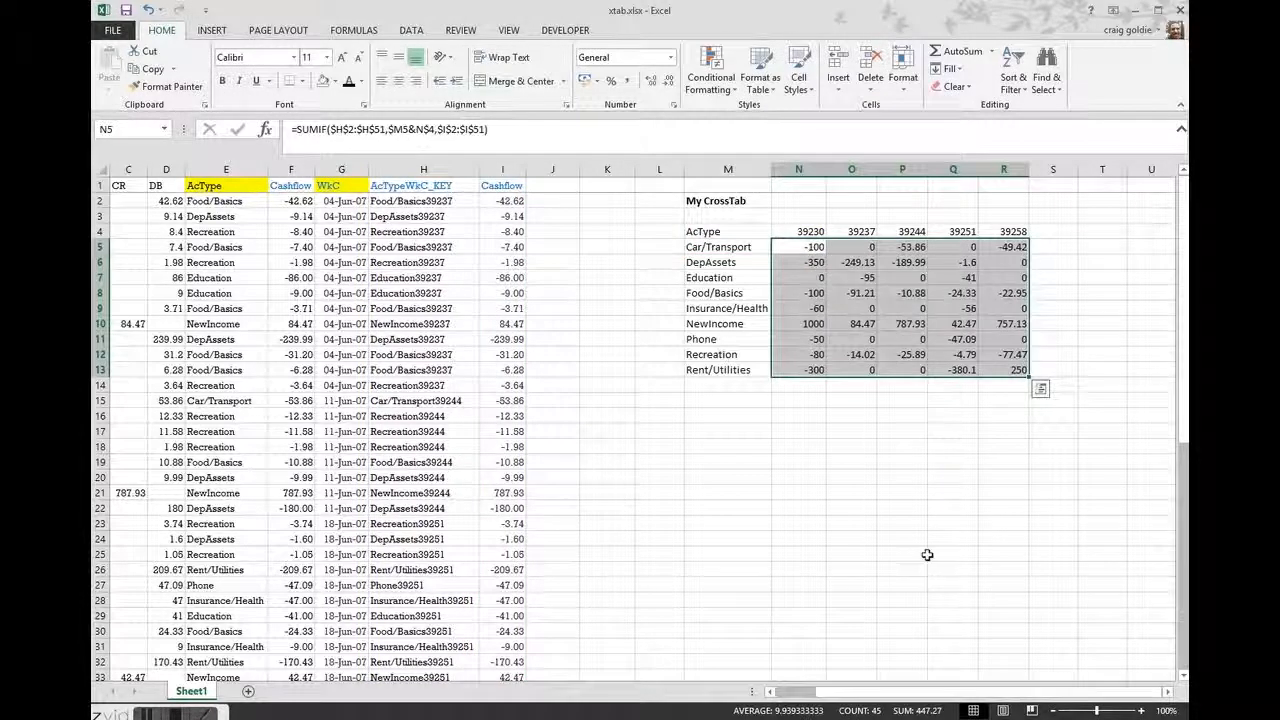
Select the source Cashflow values in F2:F51 to check their sum against the SUMIF crosstab total
left_click(329, 472)
left_click(297, 292)
key("ctrl+Up")
key("Down")
key("ctrl+shift+Down")
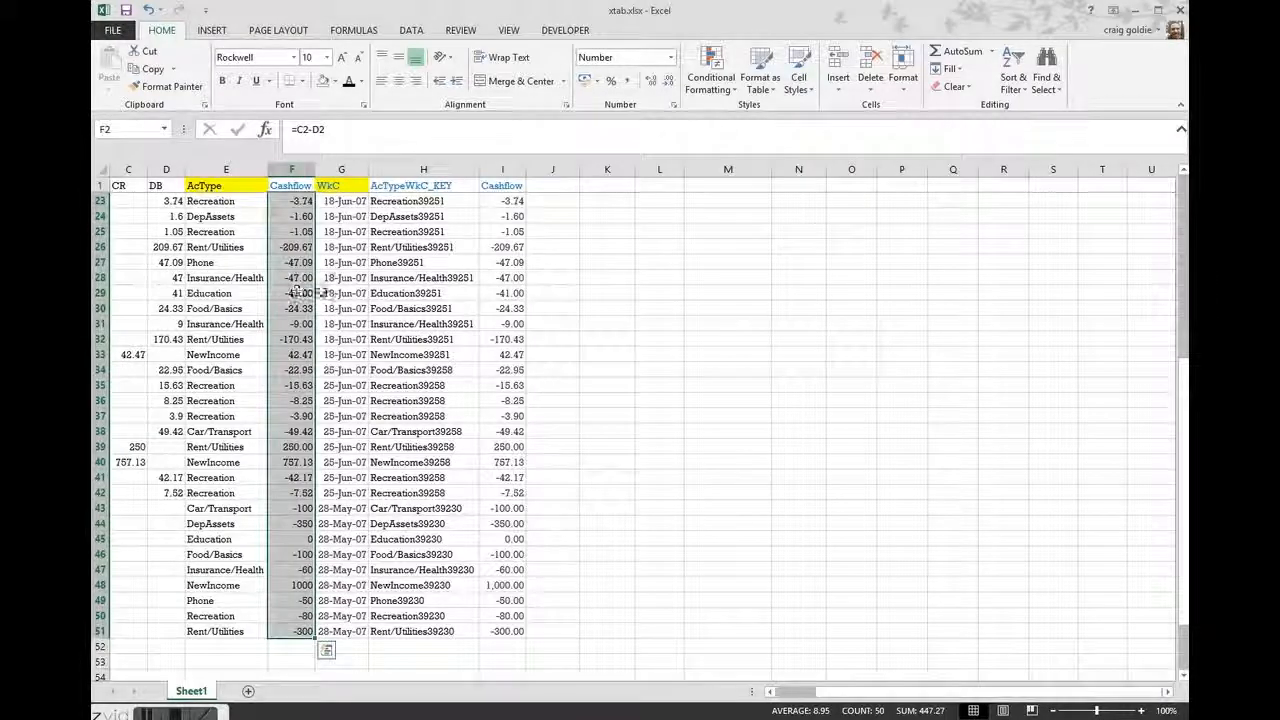